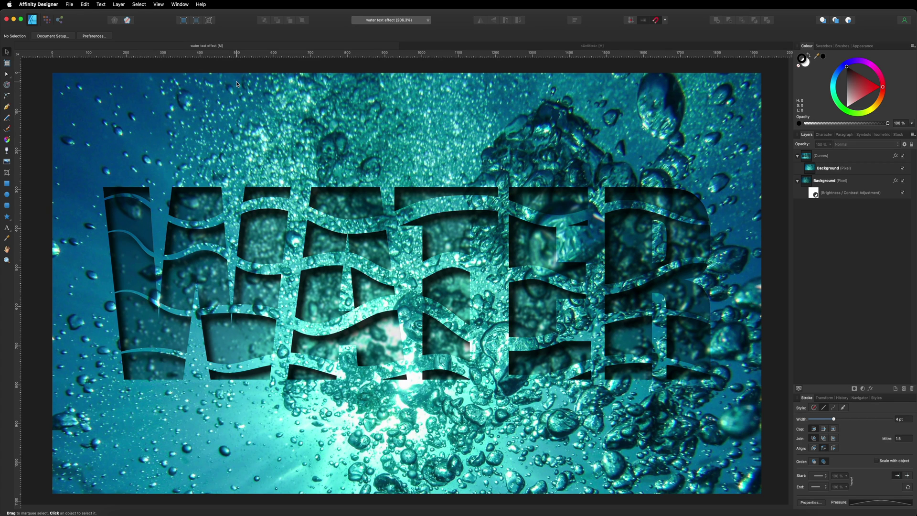
In the untitled document, hide the Background layer and draw a rectangle covering the whole canvas.
{"action": "left_click", "coordinate": [469, 48]}
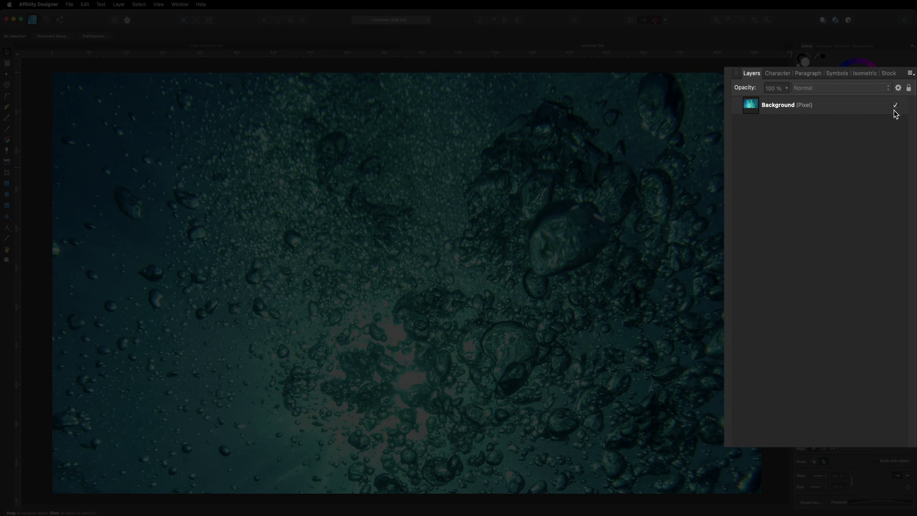
{"action": "left_click", "coordinate": [903, 157]}
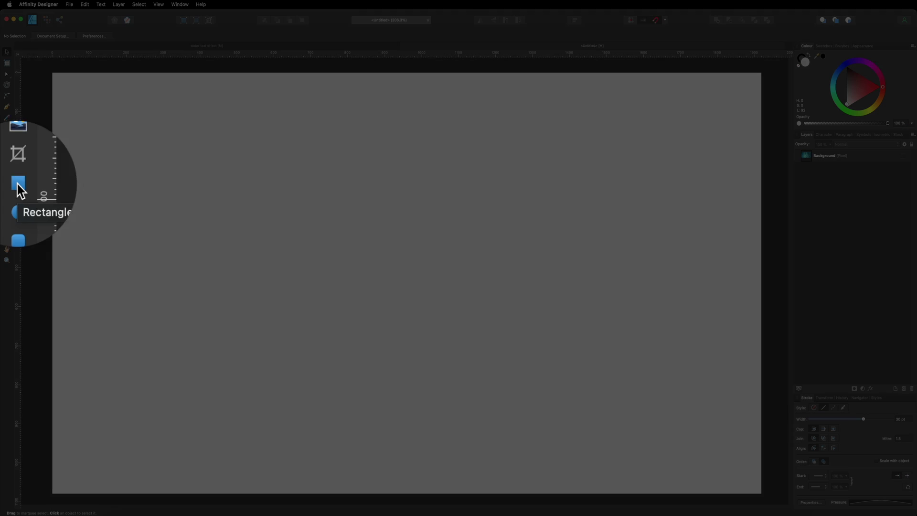
{"action": "left_click", "coordinate": [7, 184]}
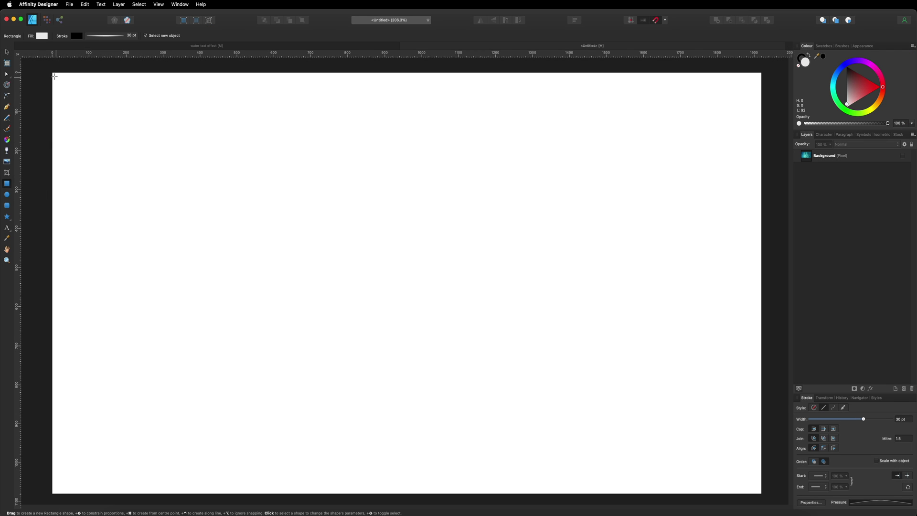
{"action": "mouse_move", "coordinate": [53, 73]}
{"action": "left_mouse_down"}
{"action": "mouse_move", "coordinate": [94, 181]}
{"action": "mouse_move", "coordinate": [330, 360]}
{"action": "mouse_move", "coordinate": [659, 439]}
{"action": "mouse_move", "coordinate": [762, 493]}
{"action": "left_mouse_up"}
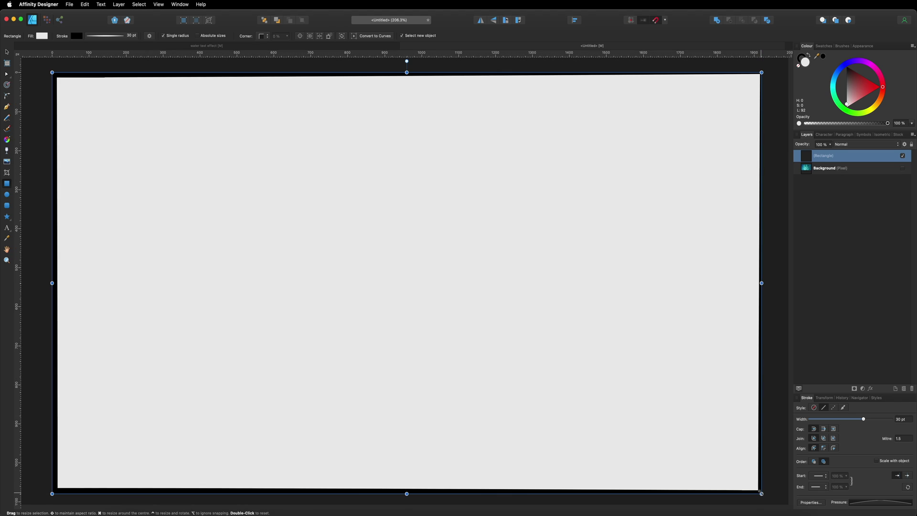
Fill the rectangle with a muted teal-blue (H 197, S 29, L 44) and remove its stroke.
{"action": "left_click", "coordinate": [835, 84]}
{"action": "left_click_drag", "start_coordinate": [846, 87], "coordinate": [859, 92]}
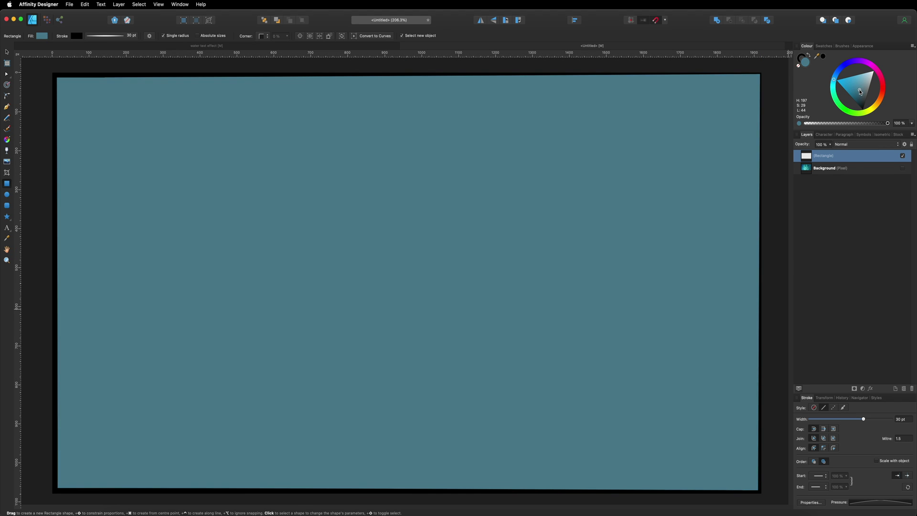
{"action": "left_click", "coordinate": [803, 59]}
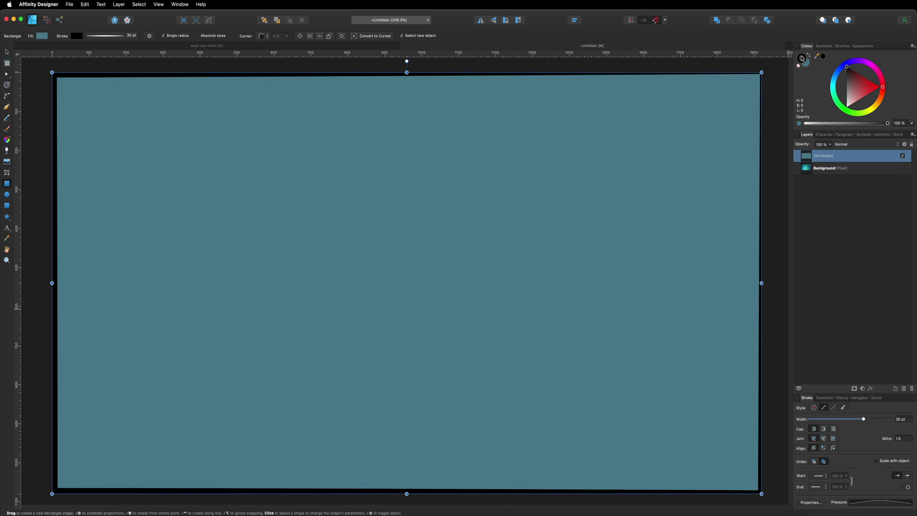
{"action": "left_click", "coordinate": [799, 67]}
{"action": "key", "text": "x"}
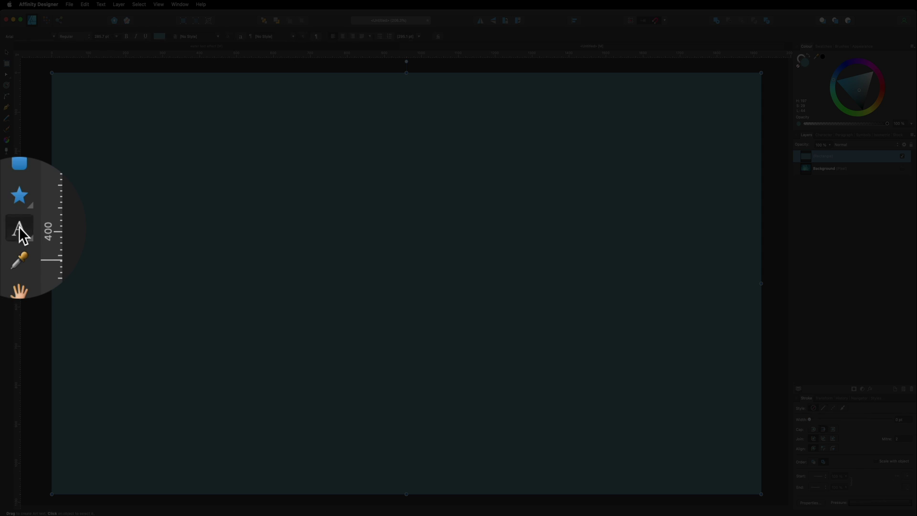
Add the art text "WATER" on the rectangle and set its font to Impact.
{"action": "left_click", "coordinate": [6, 228]}
{"action": "left_click_drag", "start_coordinate": [98, 168], "coordinate": [151, 256]}
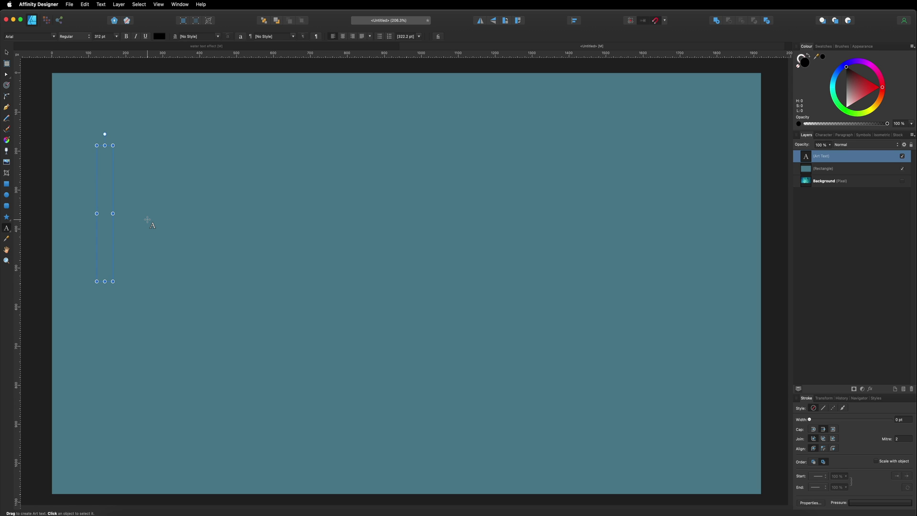
{"action": "type", "text": "WATER"}
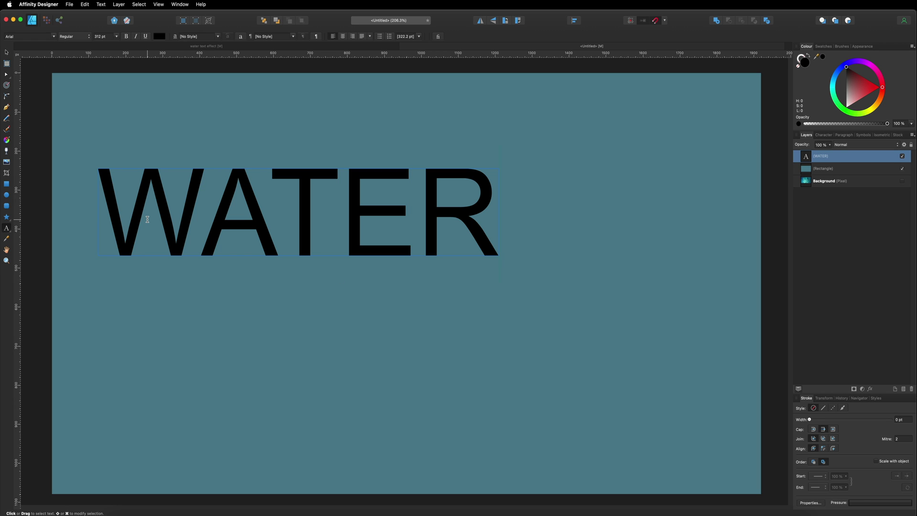
{"action": "key", "text": "super+a"}
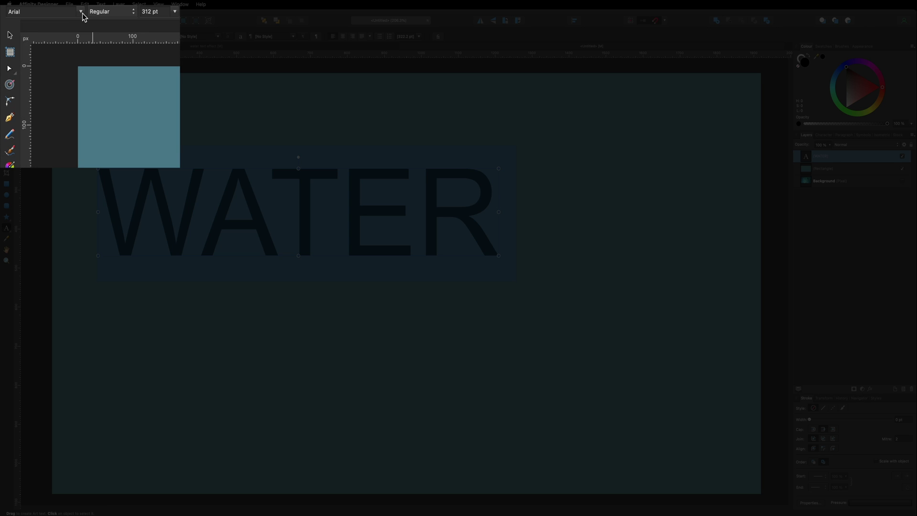
{"action": "left_click", "coordinate": [53, 37]}
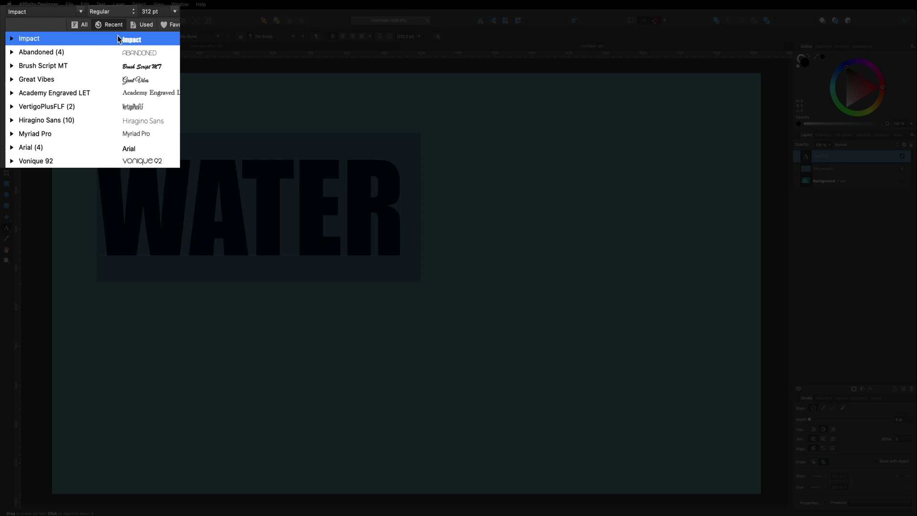
{"action": "left_click", "coordinate": [85, 53]}
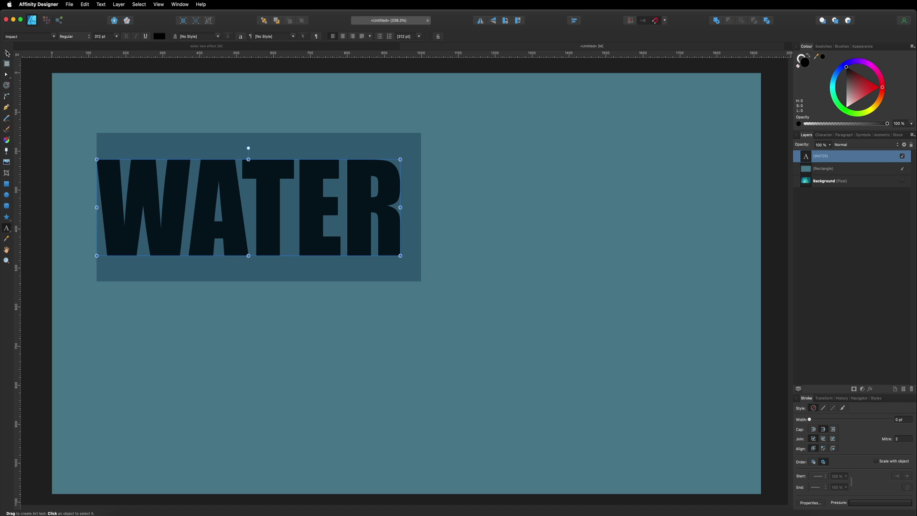
Enlarge the WATER text to about 562 pt and centre it horizontally and vertically on the page.
{"action": "left_click", "coordinate": [7, 52]}
{"action": "left_click_drag", "start_coordinate": [401, 256], "coordinate": [641, 346]}
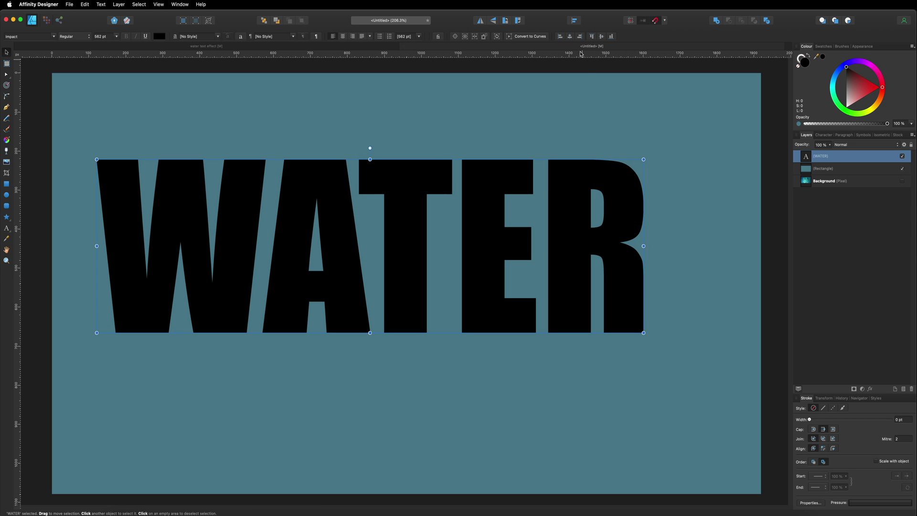
{"action": "left_click", "coordinate": [574, 20]}
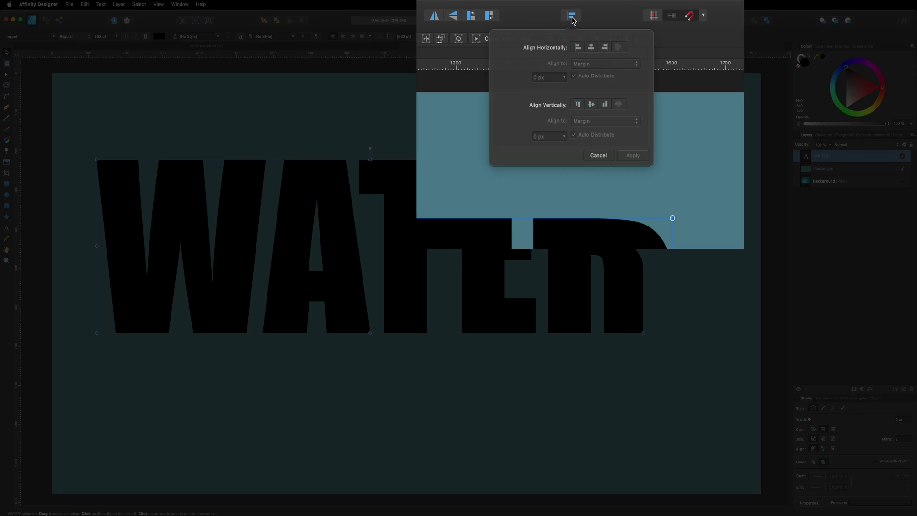
{"action": "left_click", "coordinate": [593, 53]}
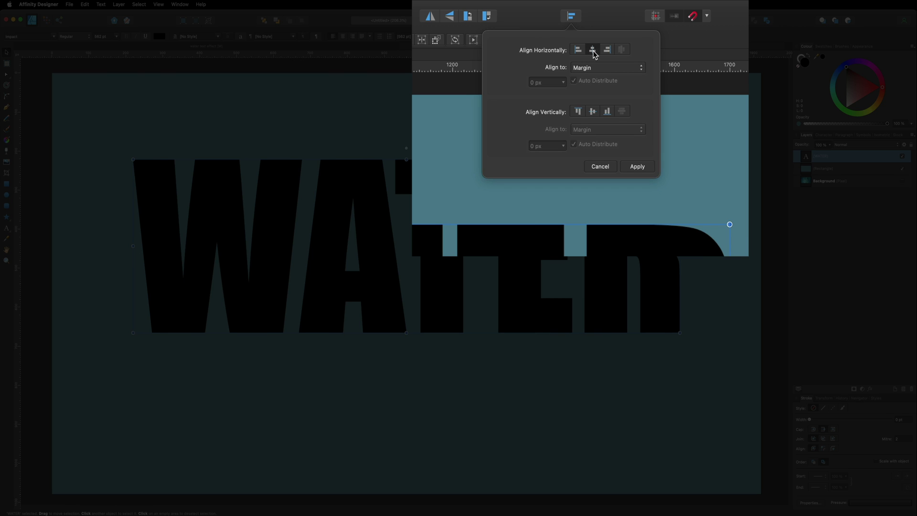
{"action": "left_click", "coordinate": [595, 114]}
{"action": "left_click", "coordinate": [638, 167]}
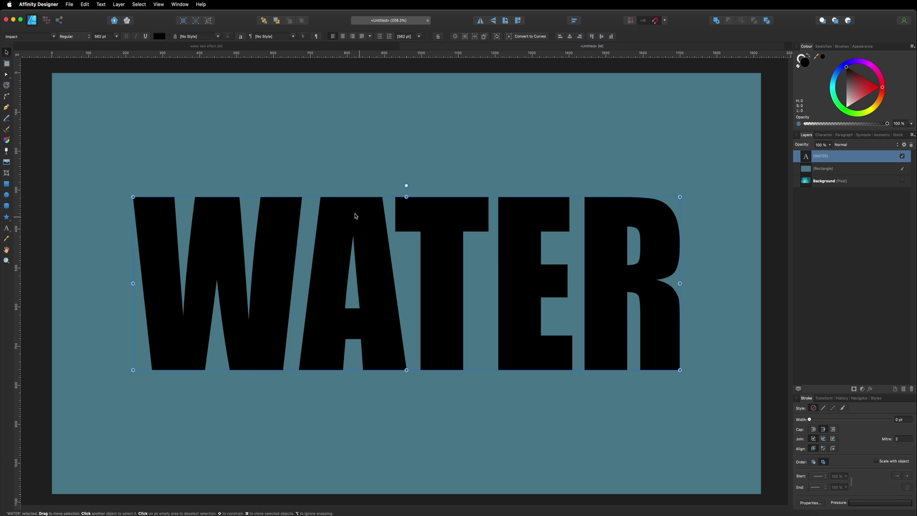
Convert the WATER text to curves and go through the separate letter curves inside its group.
{"action": "right_click", "coordinate": [329, 217]}
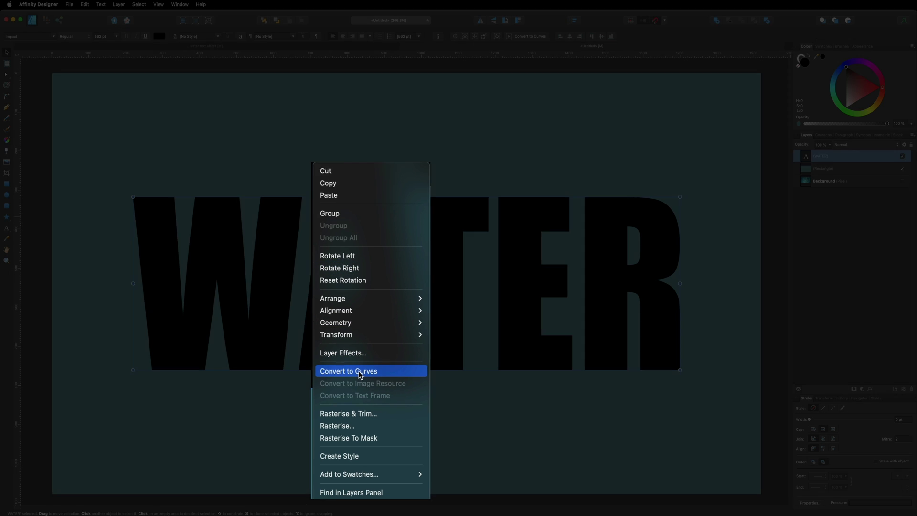
{"action": "key", "text": "Escape"}
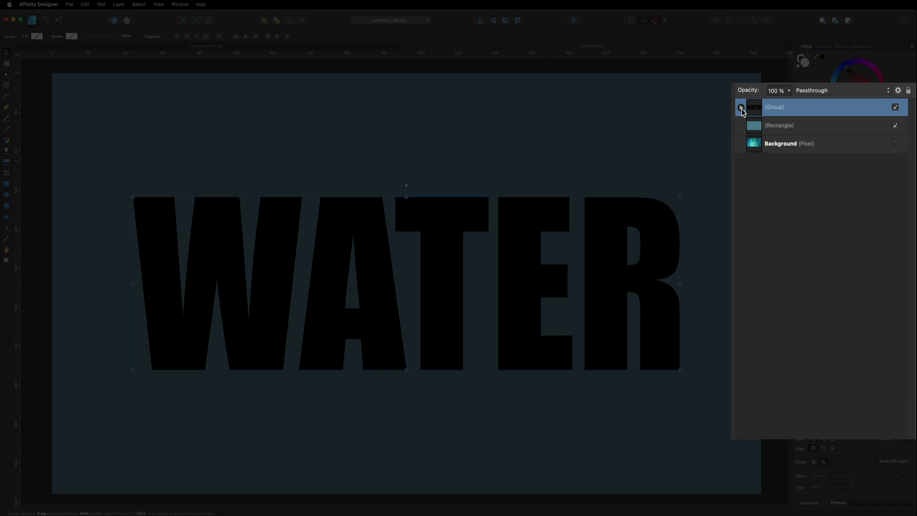
{"action": "left_click", "coordinate": [797, 156]}
{"action": "left_click", "coordinate": [781, 125]}
{"action": "left_click", "coordinate": [782, 142]}
{"action": "left_click", "coordinate": [783, 160]}
{"action": "left_click", "coordinate": [783, 179]}
{"action": "left_click", "coordinate": [783, 197]}
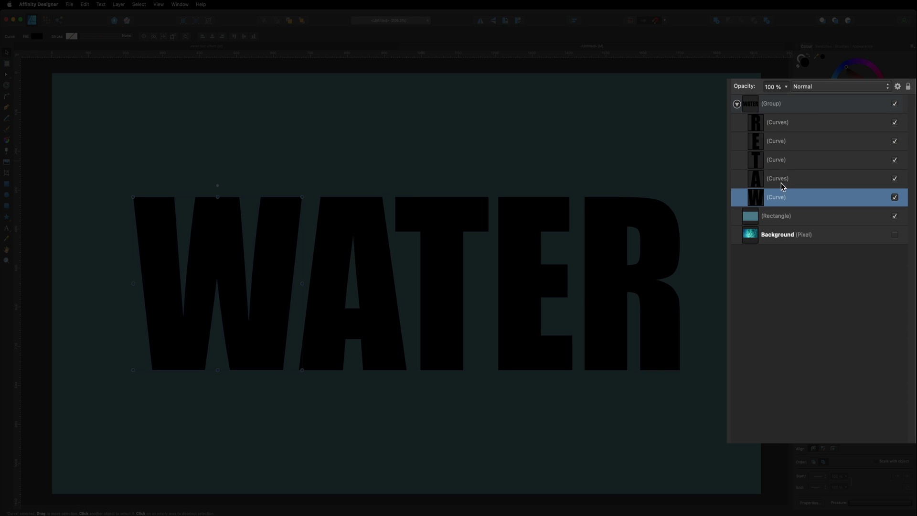
Move all five letter curves out of their group and delete the empty group.
{"action": "left_click", "coordinate": [790, 124]}
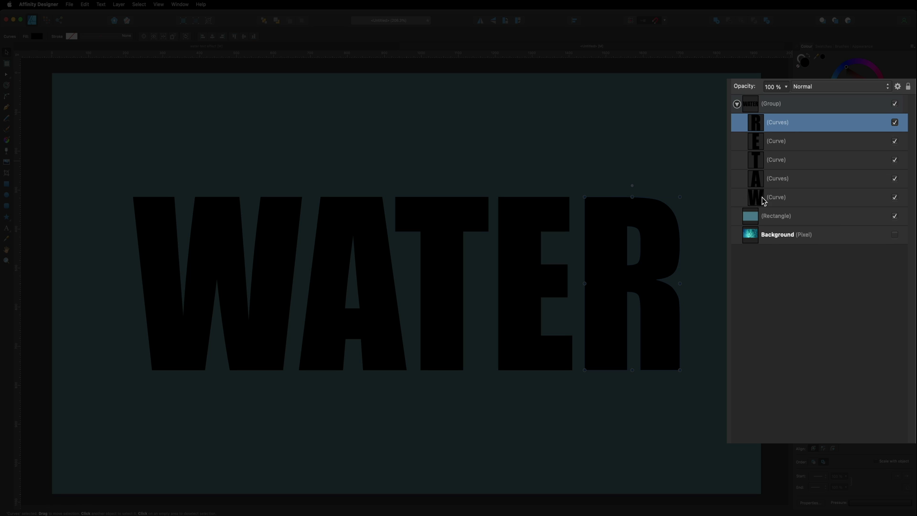
{"action": "left_click", "coordinate": [785, 196], "text": "shift"}
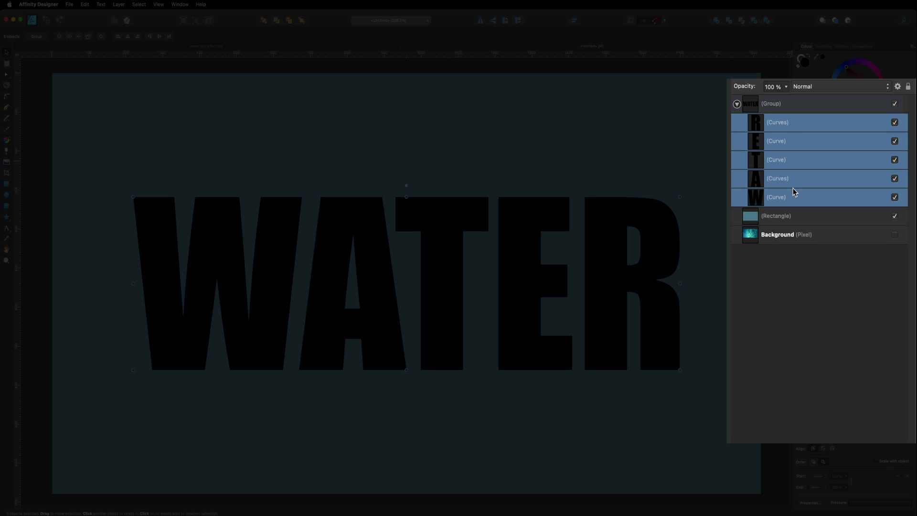
{"action": "mouse_move", "coordinate": [778, 128]}
{"action": "left_mouse_down"}
{"action": "mouse_move", "coordinate": [755, 118]}
{"action": "mouse_move", "coordinate": [754, 106]}
{"action": "left_mouse_up"}
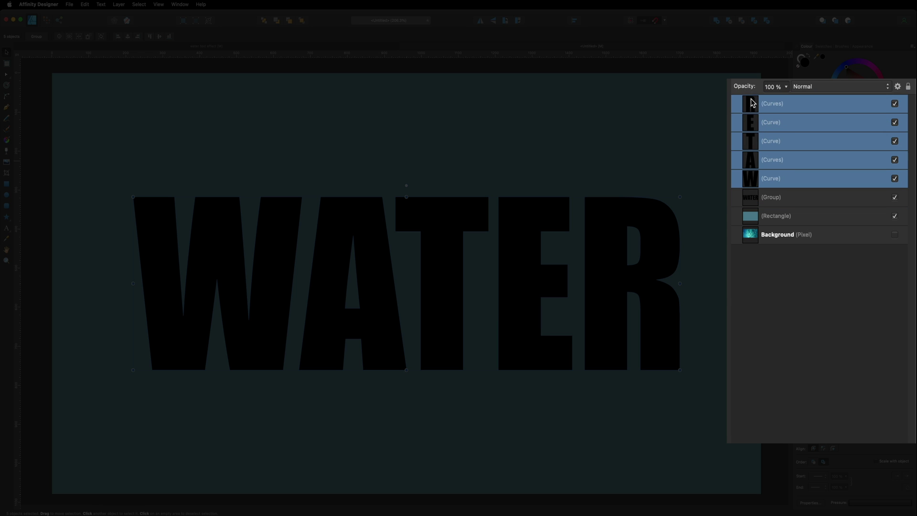
{"action": "left_click", "coordinate": [778, 198]}
{"action": "key", "text": "Delete"}
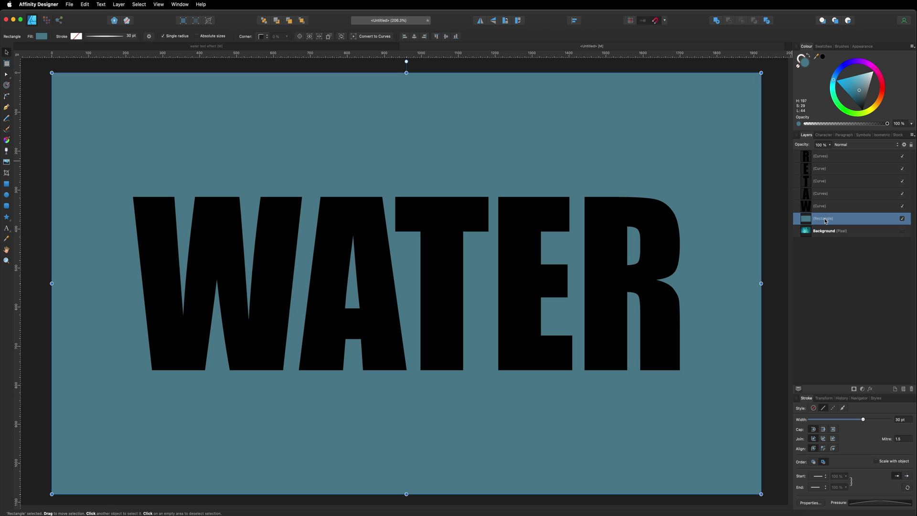
Subtract the five letter curves from the teal rectangle to cut the word WATER out of it.
{"action": "left_click", "coordinate": [821, 157]}
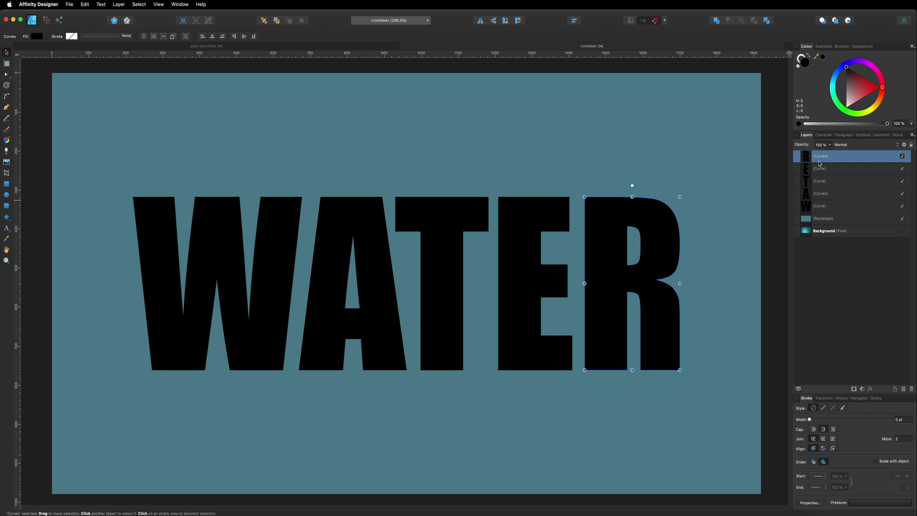
{"action": "left_click", "coordinate": [822, 220], "text": "shift"}
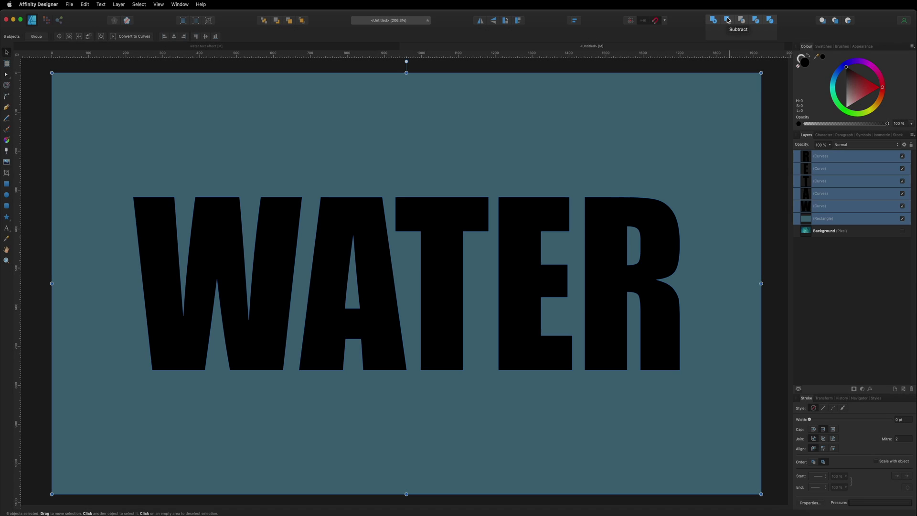
{"action": "left_click", "coordinate": [730, 20]}
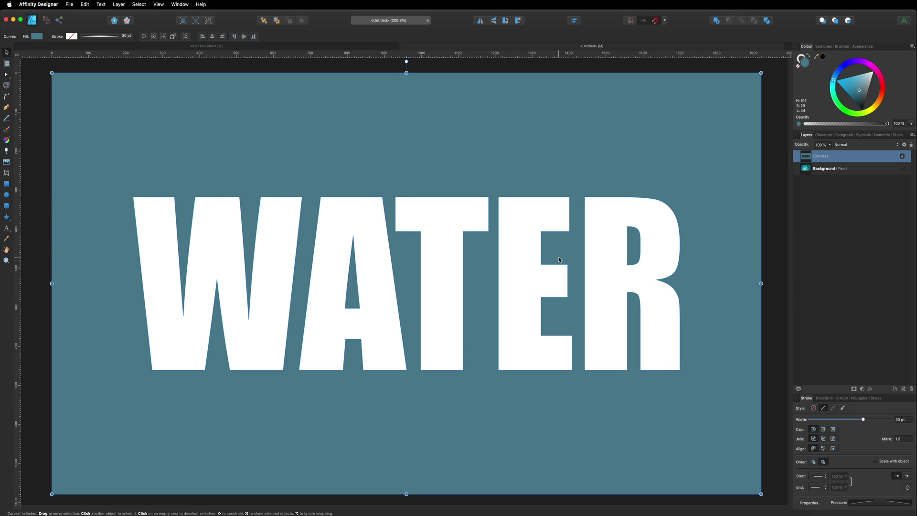
Preview the Background image through the letter cut-outs, hide it again and clear the selection.
{"action": "left_click", "coordinate": [810, 170]}
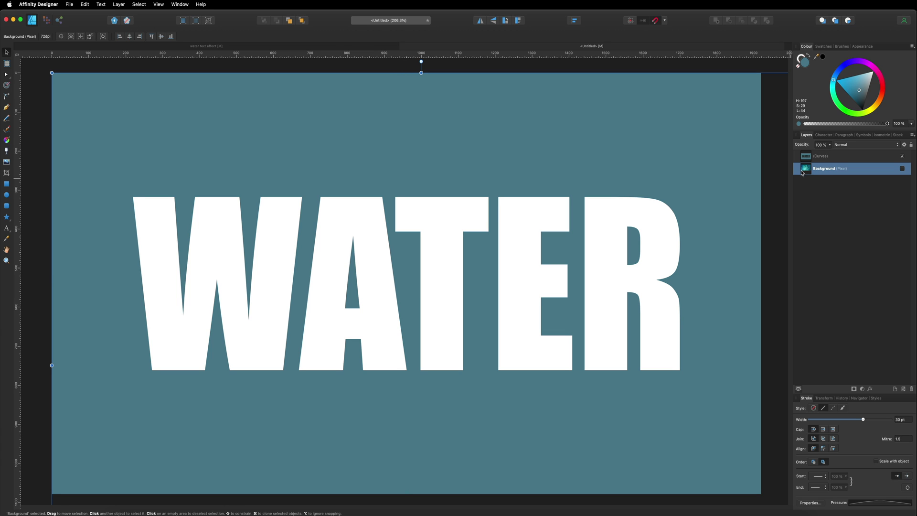
{"action": "left_click", "coordinate": [903, 169]}
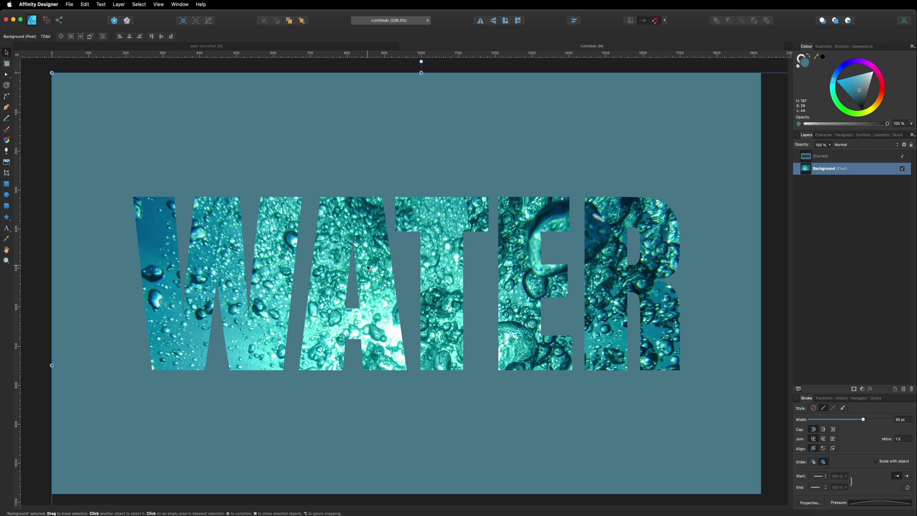
{"action": "left_click", "coordinate": [902, 169]}
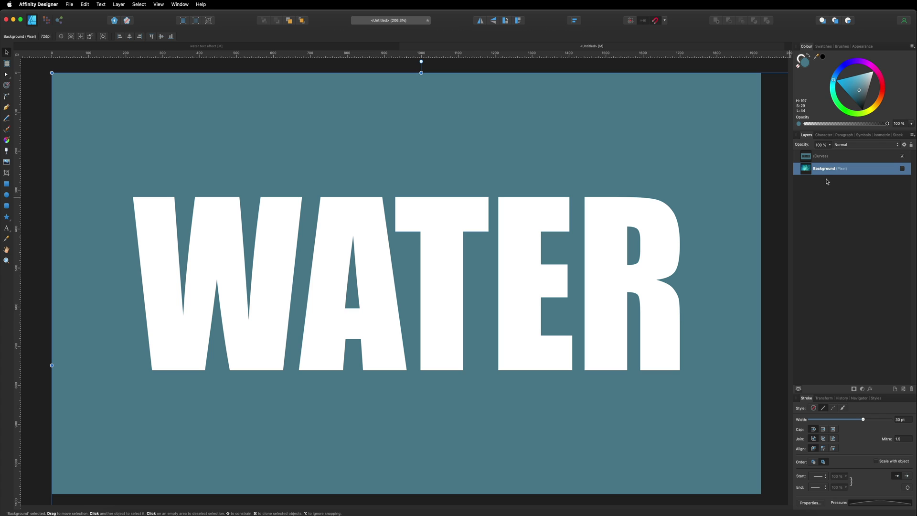
{"action": "left_click", "coordinate": [833, 236]}
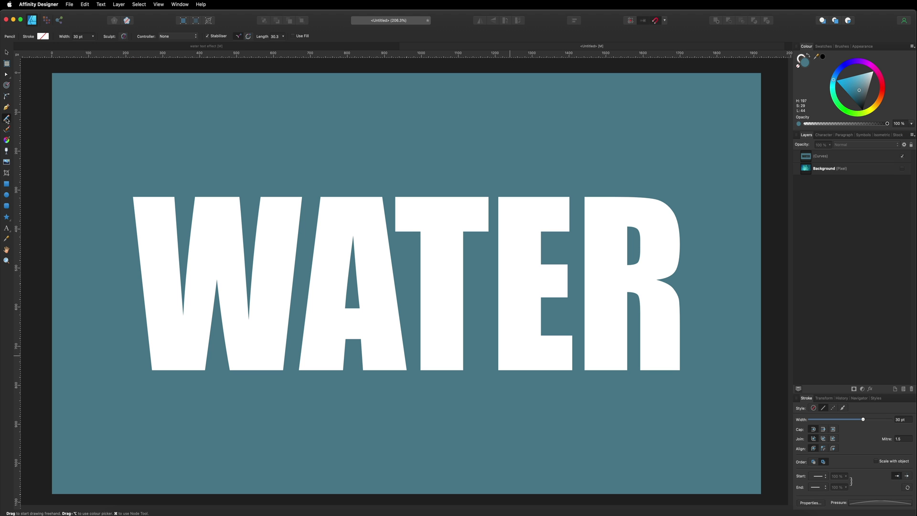
For the Pencil tool, reset the stroke pressure profile and reshape it into an arch with a peak in the middle and lowered ends.
{"action": "left_click", "coordinate": [6, 118]}
{"action": "left_click", "coordinate": [163, 4]}
{"action": "mouse_move", "coordinate": [167, 159]}
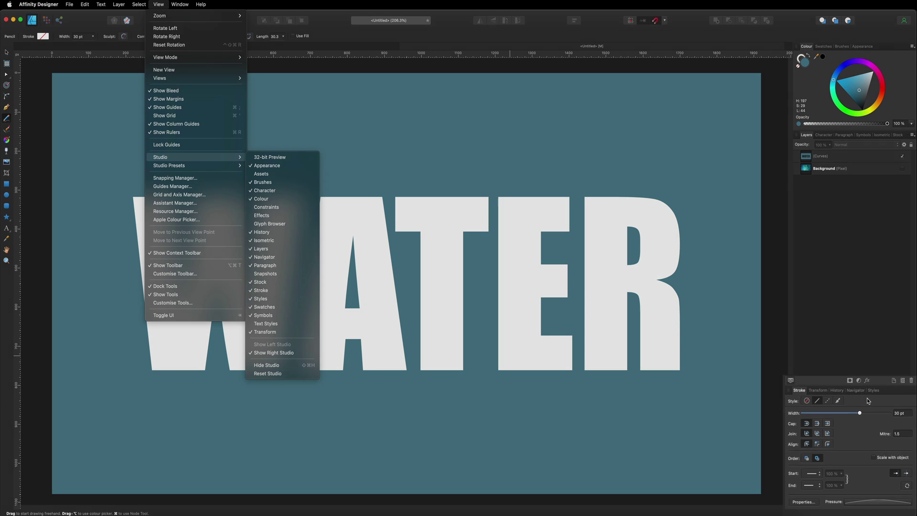
{"action": "left_click", "coordinate": [868, 397]}
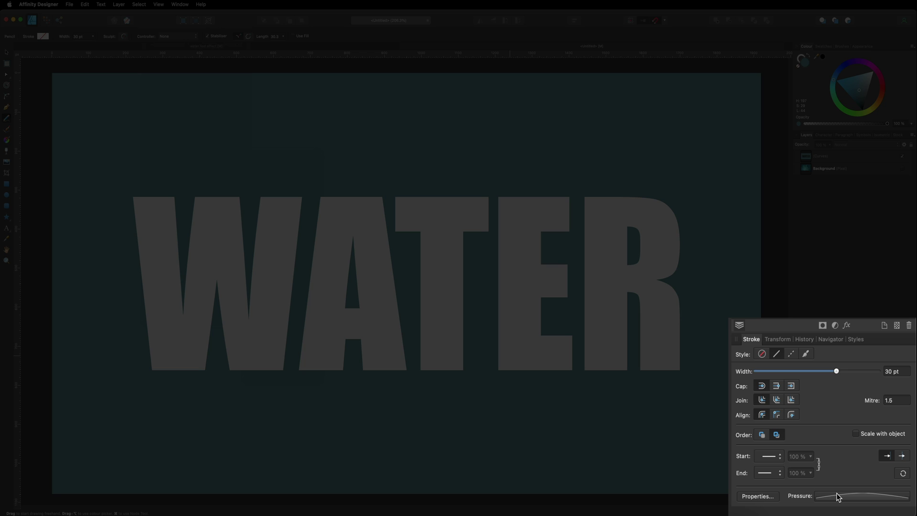
{"action": "left_click", "coordinate": [856, 497]}
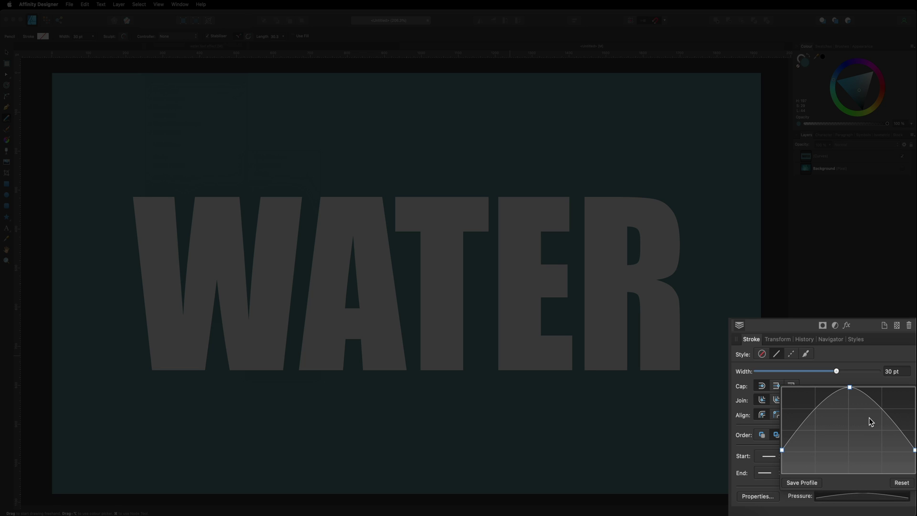
{"action": "left_click", "coordinate": [902, 483]}
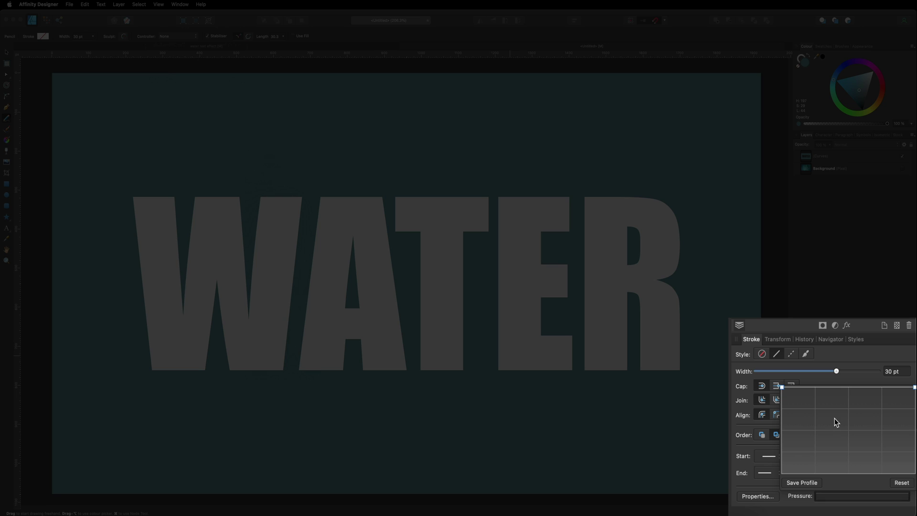
{"action": "left_click", "coordinate": [850, 388]}
{"action": "left_click_drag", "start_coordinate": [782, 387], "coordinate": [782, 452]}
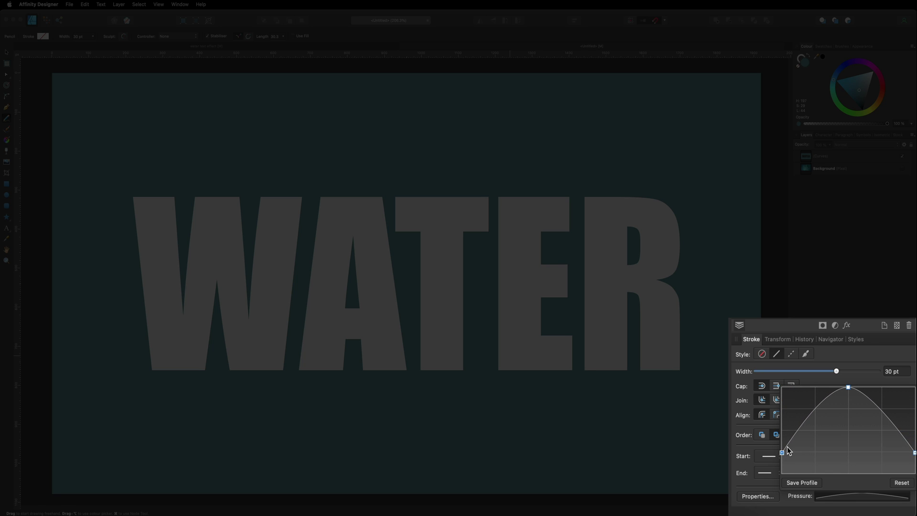
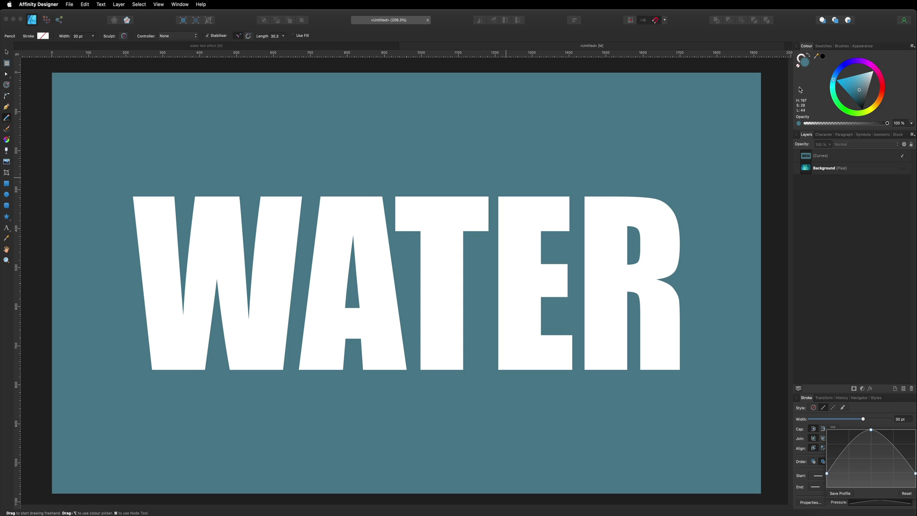
Set the stroke colour to black and draw four wavy Pencil strokes, one below the other, across the word WATER.
{"action": "left_click", "coordinate": [802, 58]}
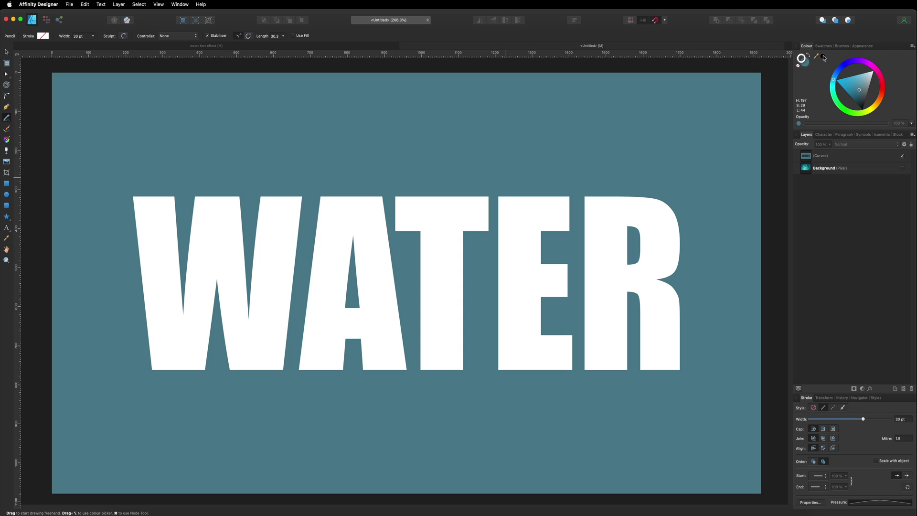
{"action": "left_click", "coordinate": [823, 56]}
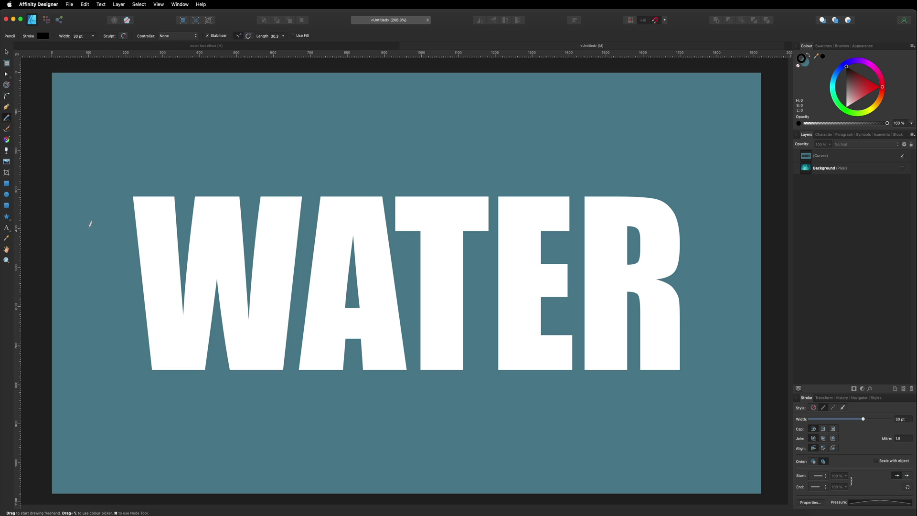
{"action": "mouse_move", "coordinate": [90, 230]}
{"action": "left_mouse_down"}
{"action": "mouse_move", "coordinate": [197, 211]}
{"action": "mouse_move", "coordinate": [236, 213]}
{"action": "mouse_move", "coordinate": [305, 240]}
{"action": "mouse_move", "coordinate": [375, 236]}
{"action": "mouse_move", "coordinate": [472, 209]}
{"action": "mouse_move", "coordinate": [614, 234]}
{"action": "mouse_move", "coordinate": [679, 224]}
{"action": "mouse_move", "coordinate": [741, 197]}
{"action": "left_mouse_up"}
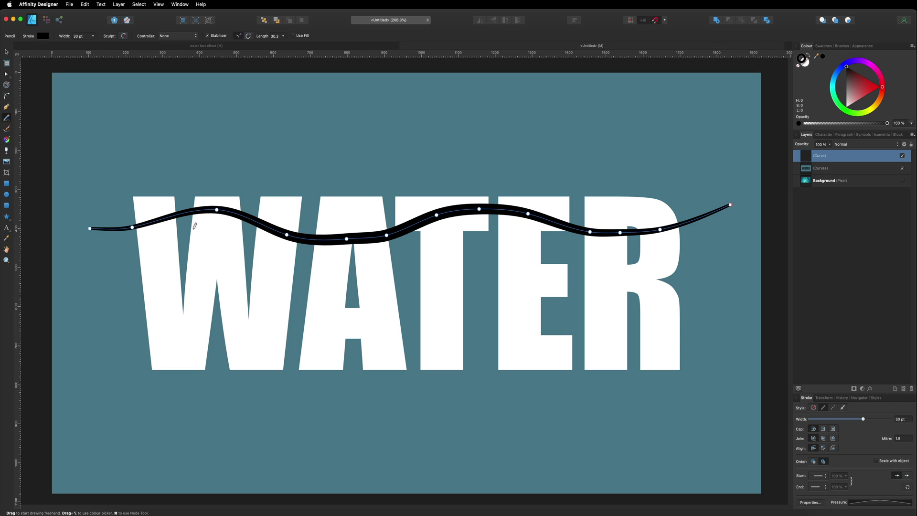
{"action": "mouse_move", "coordinate": [94, 261]}
{"action": "left_mouse_down"}
{"action": "mouse_move", "coordinate": [162, 258]}
{"action": "mouse_move", "coordinate": [221, 234]}
{"action": "mouse_move", "coordinate": [275, 263]}
{"action": "mouse_move", "coordinate": [336, 271]}
{"action": "mouse_move", "coordinate": [407, 266]}
{"action": "mouse_move", "coordinate": [465, 244]}
{"action": "mouse_move", "coordinate": [651, 260]}
{"action": "mouse_move", "coordinate": [730, 236]}
{"action": "left_mouse_up"}
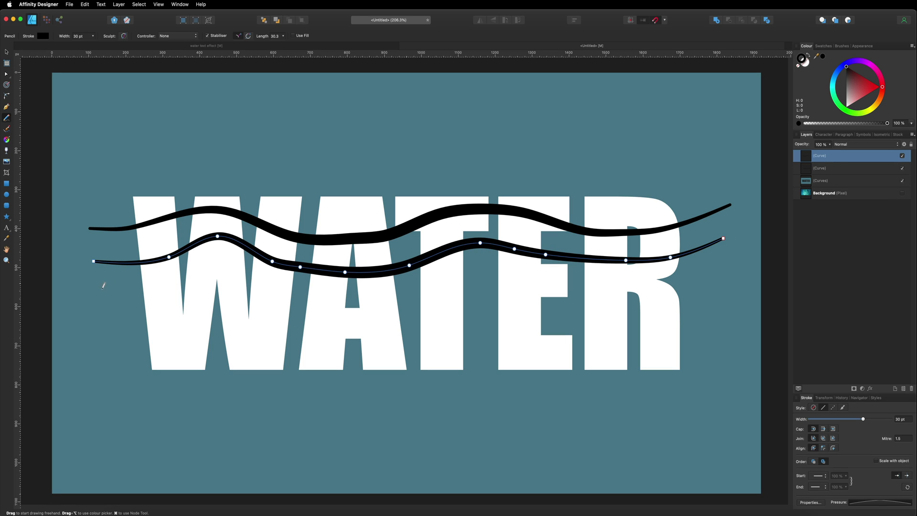
{"action": "mouse_move", "coordinate": [95, 297]}
{"action": "left_mouse_down"}
{"action": "mouse_move", "coordinate": [212, 273]}
{"action": "mouse_move", "coordinate": [287, 314]}
{"action": "mouse_move", "coordinate": [348, 317]}
{"action": "mouse_move", "coordinate": [474, 277]}
{"action": "mouse_move", "coordinate": [658, 304]}
{"action": "mouse_move", "coordinate": [720, 275]}
{"action": "left_mouse_up"}
{"action": "mouse_move", "coordinate": [98, 337]}
{"action": "left_mouse_down"}
{"action": "mouse_move", "coordinate": [158, 334]}
{"action": "mouse_move", "coordinate": [225, 310]}
{"action": "mouse_move", "coordinate": [271, 337]}
{"action": "mouse_move", "coordinate": [356, 354]}
{"action": "mouse_move", "coordinate": [518, 322]}
{"action": "mouse_move", "coordinate": [630, 341]}
{"action": "mouse_move", "coordinate": [724, 327]}
{"action": "mouse_move", "coordinate": [742, 314]}
{"action": "left_mouse_up"}
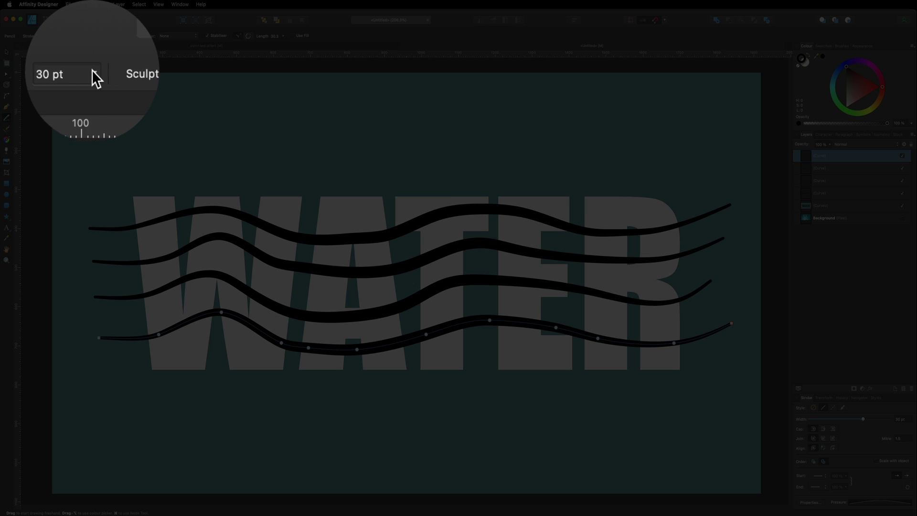
Set the lowest wavy stroke's width to 29 pt and try moving its node below the letter A.
{"action": "left_click", "coordinate": [93, 36]}
{"action": "mouse_move", "coordinate": [92, 46]}
{"action": "left_mouse_down"}
{"action": "mouse_move", "coordinate": [84, 45]}
{"action": "mouse_move", "coordinate": [109, 46]}
{"action": "mouse_move", "coordinate": [91, 46]}
{"action": "left_mouse_up"}
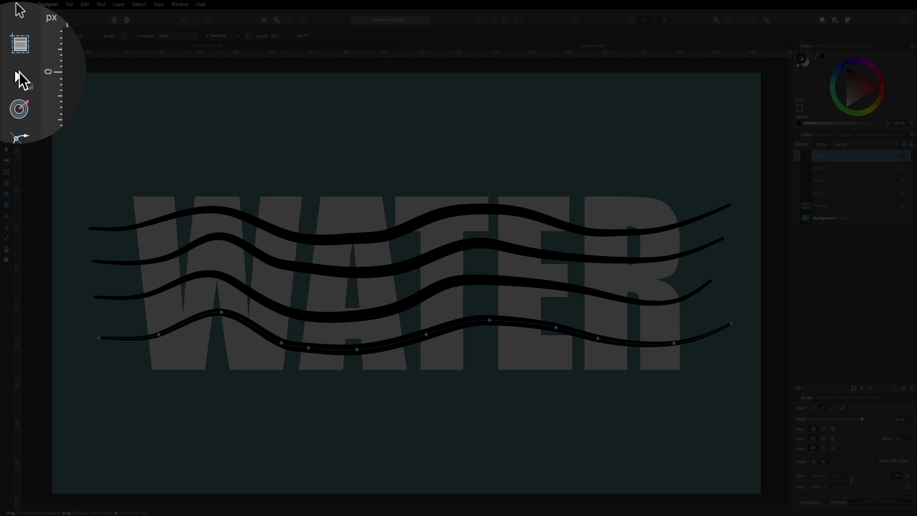
{"action": "left_click", "coordinate": [7, 74]}
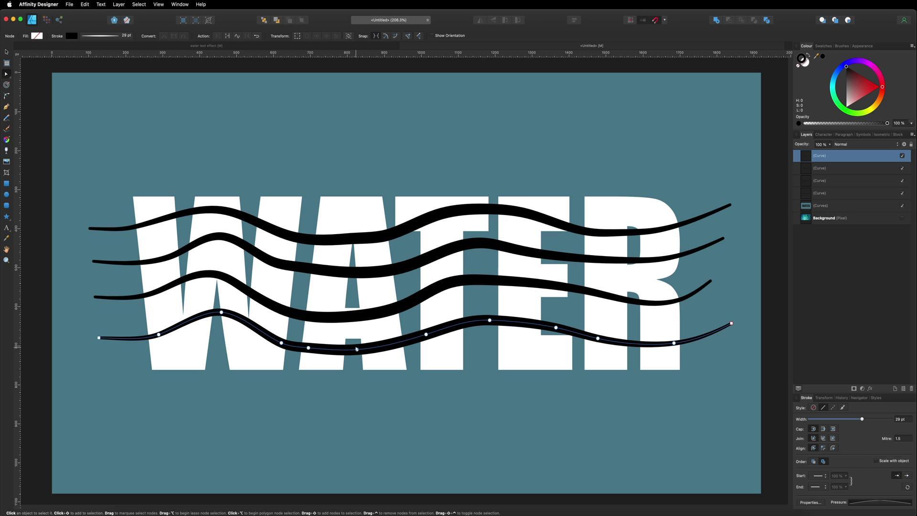
{"action": "left_click_drag", "start_coordinate": [357, 350], "coordinate": [403, 348]}
{"action": "key", "text": "super+z"}
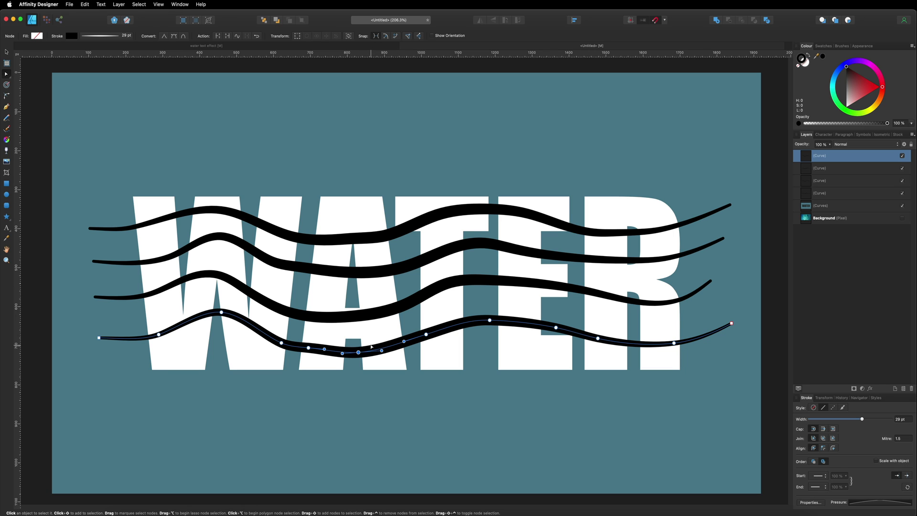
{"action": "key", "text": "v"}
{"action": "left_click", "coordinate": [35, 76]}
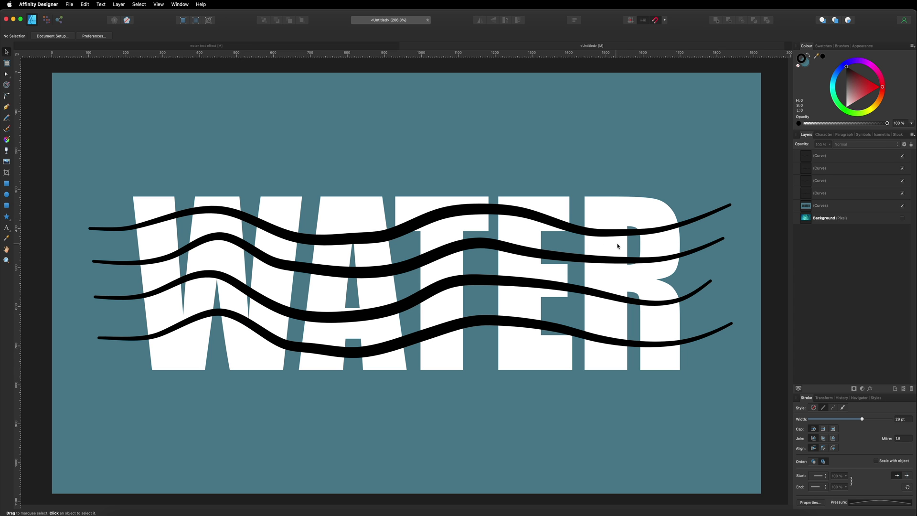
Expand the strokes of the four wavy curves and merge them with the WATER cut-out shape using Add.
{"action": "left_click", "coordinate": [825, 156]}
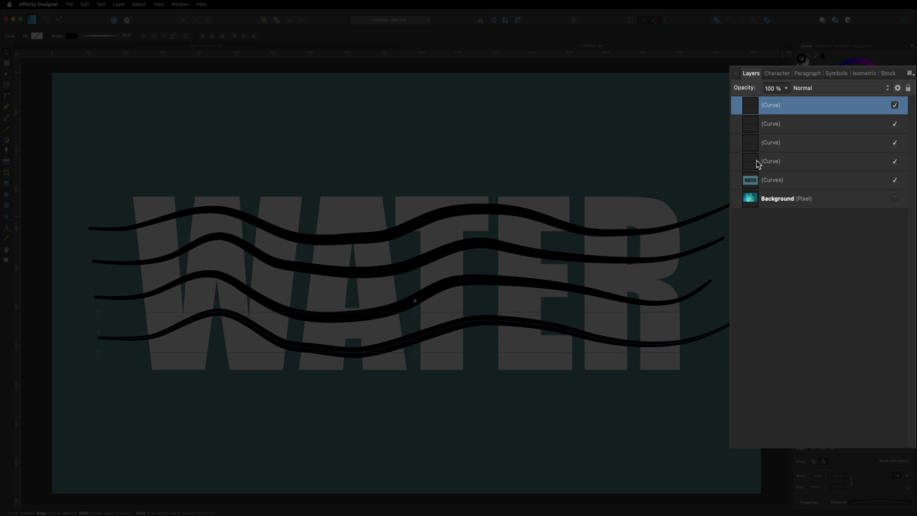
{"action": "left_click", "coordinate": [787, 162], "text": "shift"}
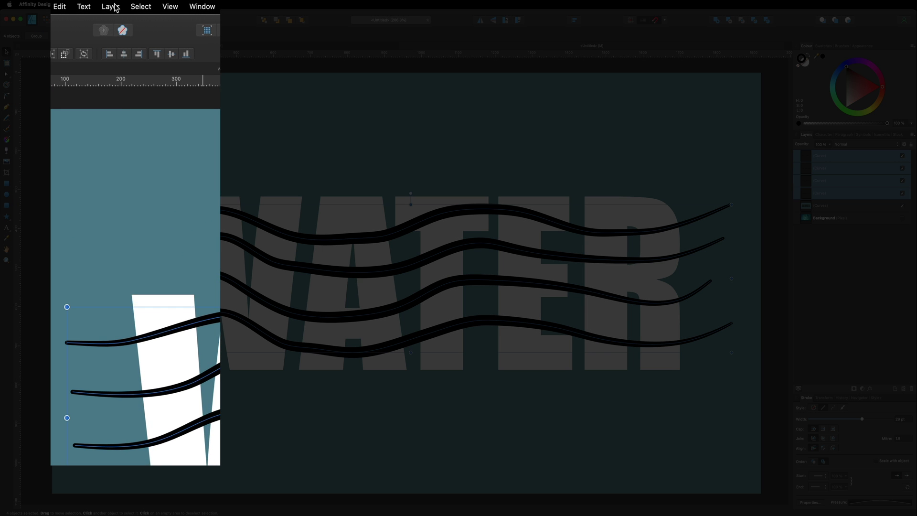
{"action": "left_click", "coordinate": [119, 4]}
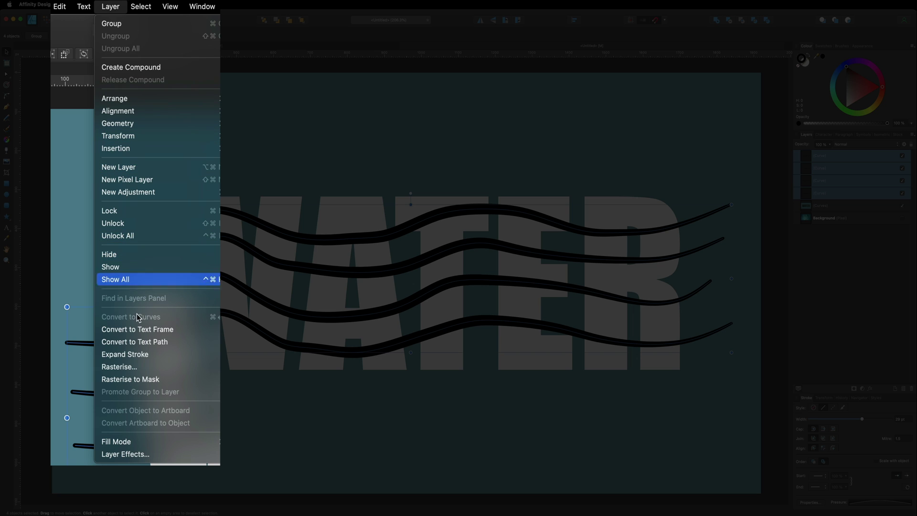
{"action": "left_click", "coordinate": [150, 356]}
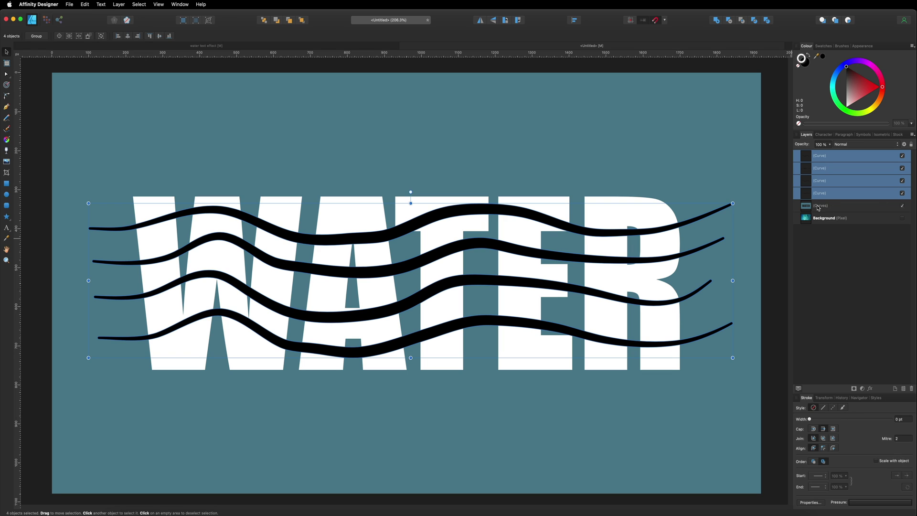
{"action": "left_click", "coordinate": [834, 207], "text": "shift"}
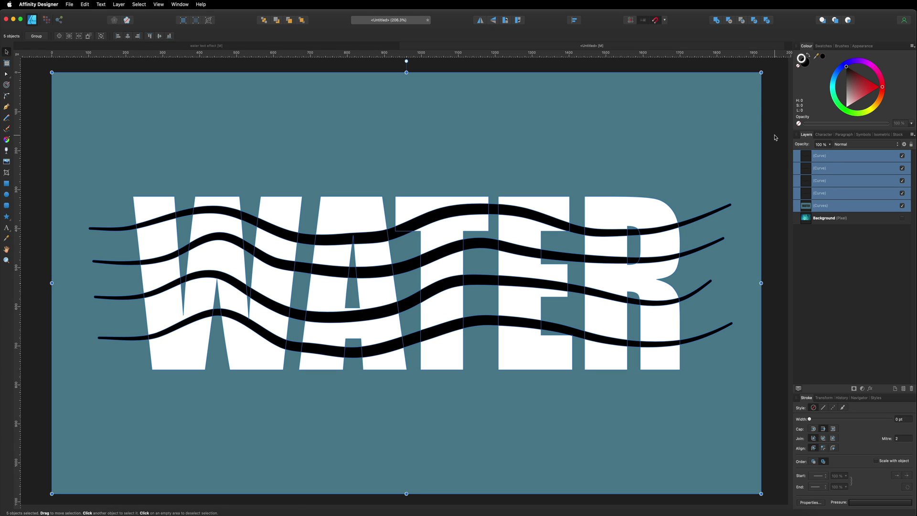
{"action": "left_click", "coordinate": [717, 20]}
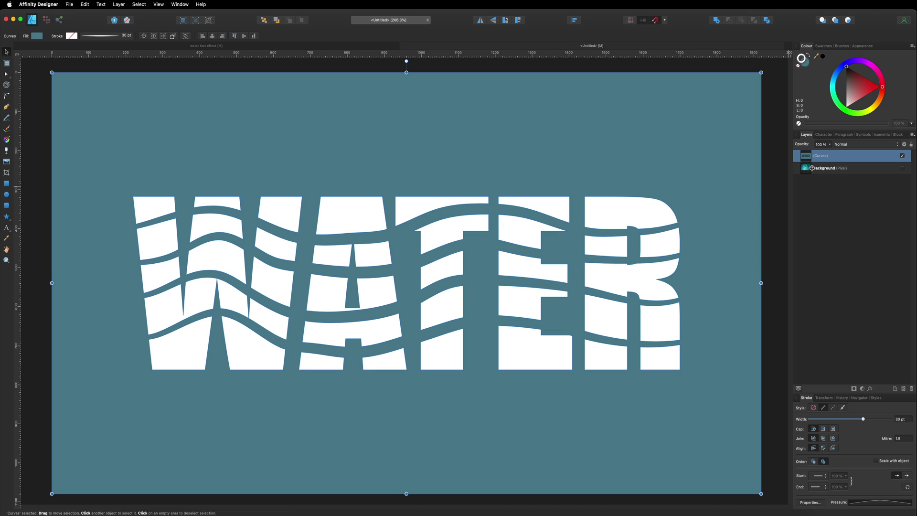
Show the Background layer and clip it inside the merged Curves layer.
{"action": "left_click", "coordinate": [904, 168]}
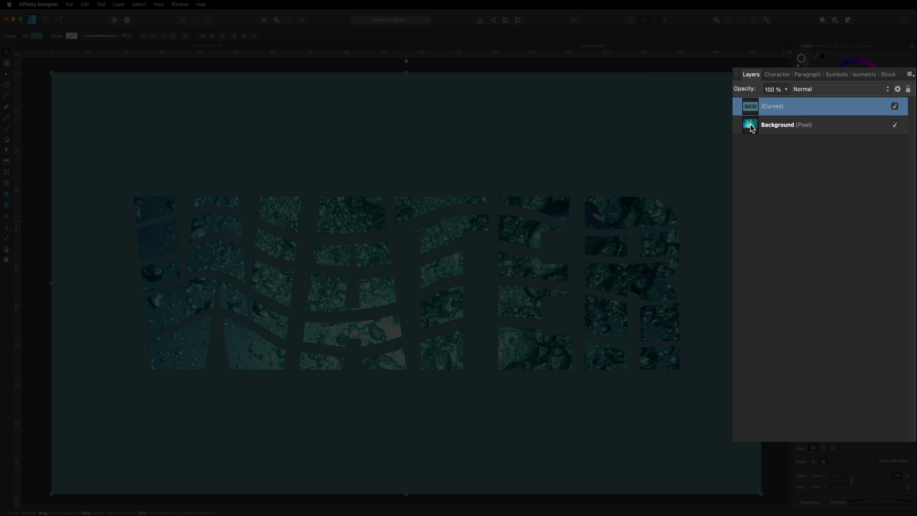
{"action": "left_click", "coordinate": [754, 126]}
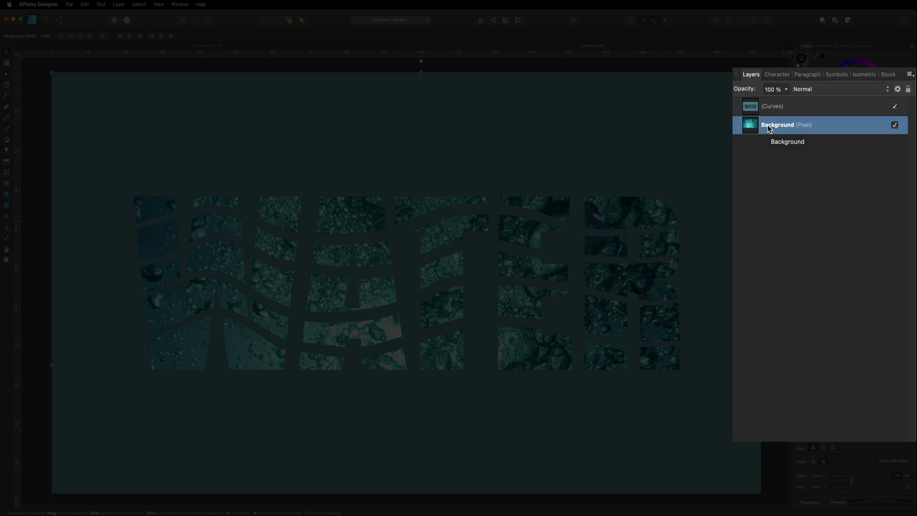
{"action": "left_click_drag", "start_coordinate": [769, 126], "coordinate": [798, 109]}
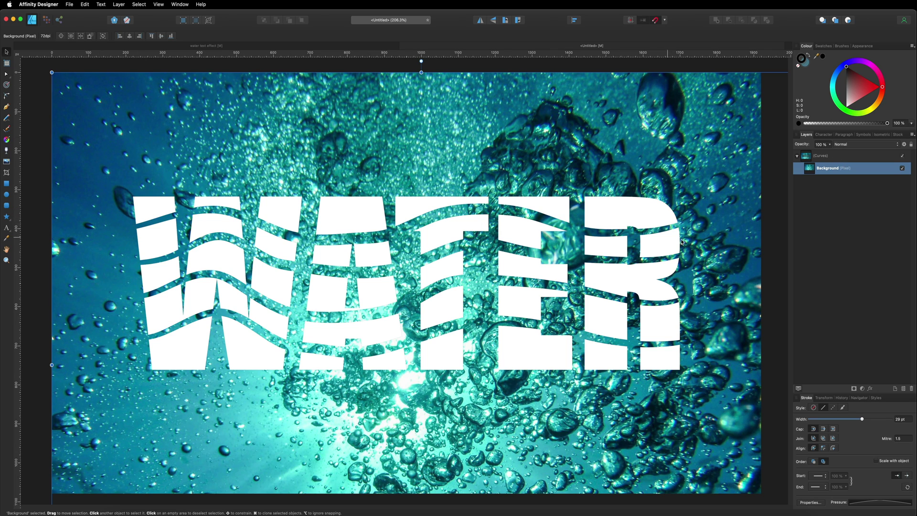
{"action": "left_click", "coordinate": [822, 199]}
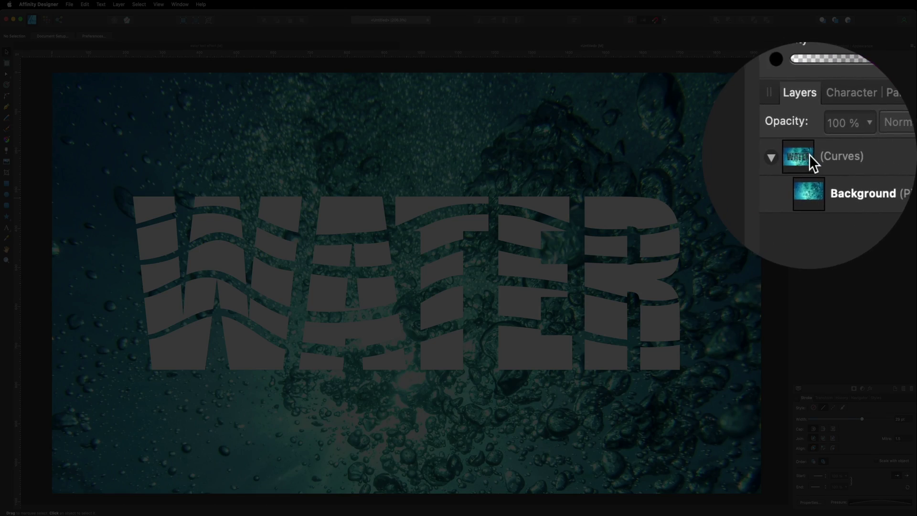
Give the Curves layer an Outer Shadow with 15 px radius, 15 px offset and about 80 % opacity, and clear the selection.
{"action": "left_click", "coordinate": [810, 154]}
{"action": "left_click", "coordinate": [809, 168]}
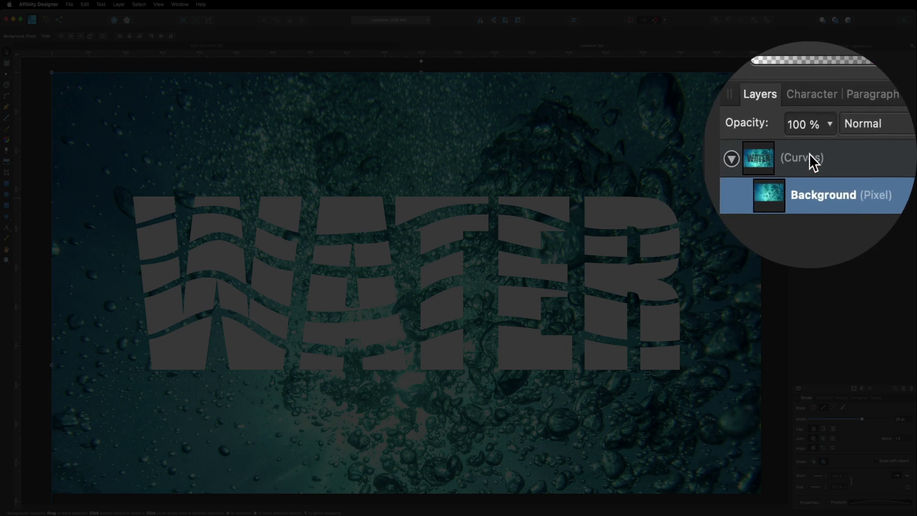
{"action": "left_click", "coordinate": [809, 155]}
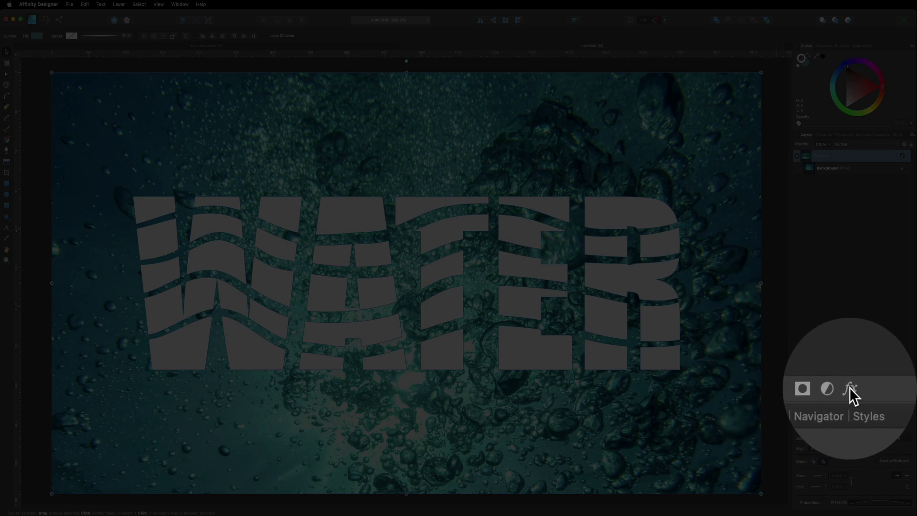
{"action": "left_click", "coordinate": [870, 388]}
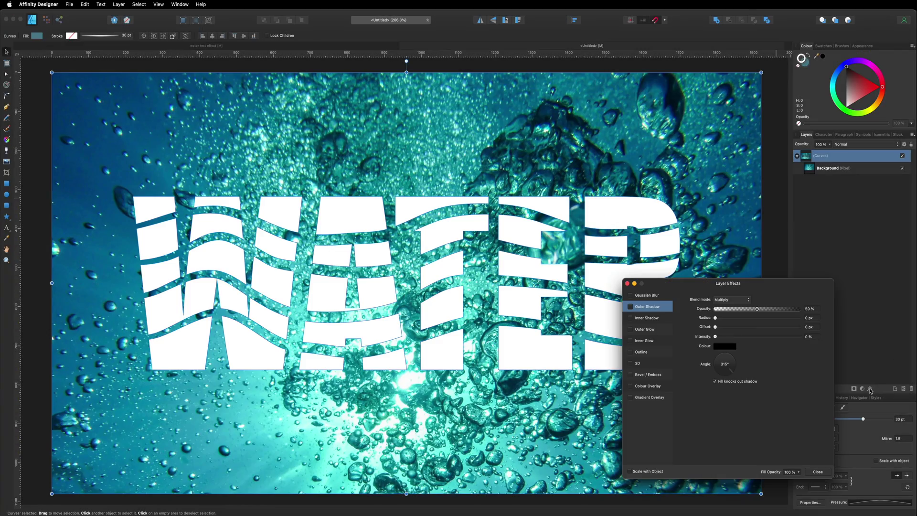
{"action": "left_click", "coordinate": [631, 308]}
{"action": "left_click", "coordinate": [812, 318]}
{"action": "type", "text": "15"}
{"action": "key", "text": "Tab"}
{"action": "type", "text": "15"}
{"action": "key", "text": "Return"}
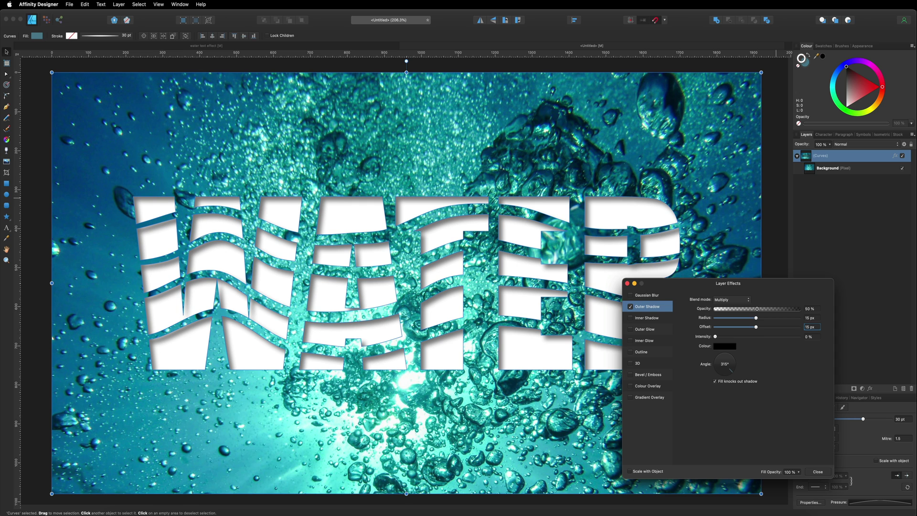
{"action": "left_click_drag", "start_coordinate": [758, 311], "coordinate": [785, 312]}
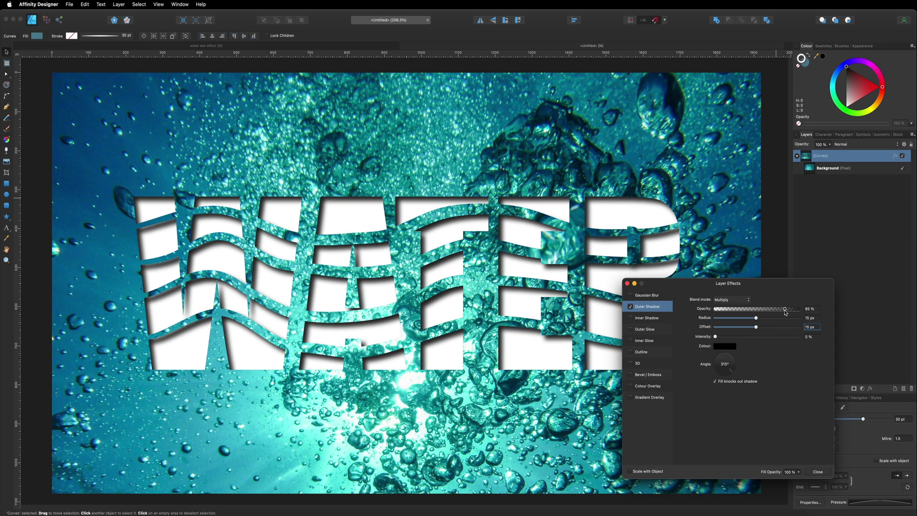
{"action": "left_click", "coordinate": [818, 472]}
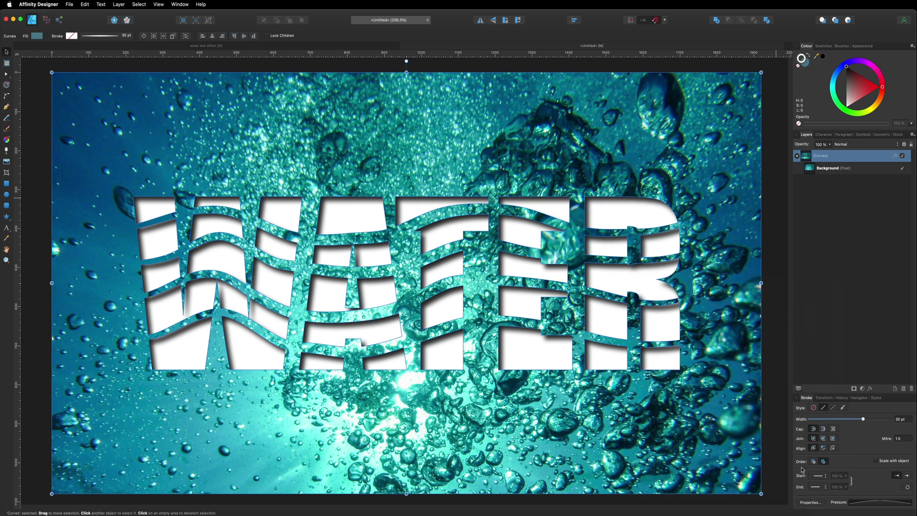
{"action": "key", "text": "super+d"}
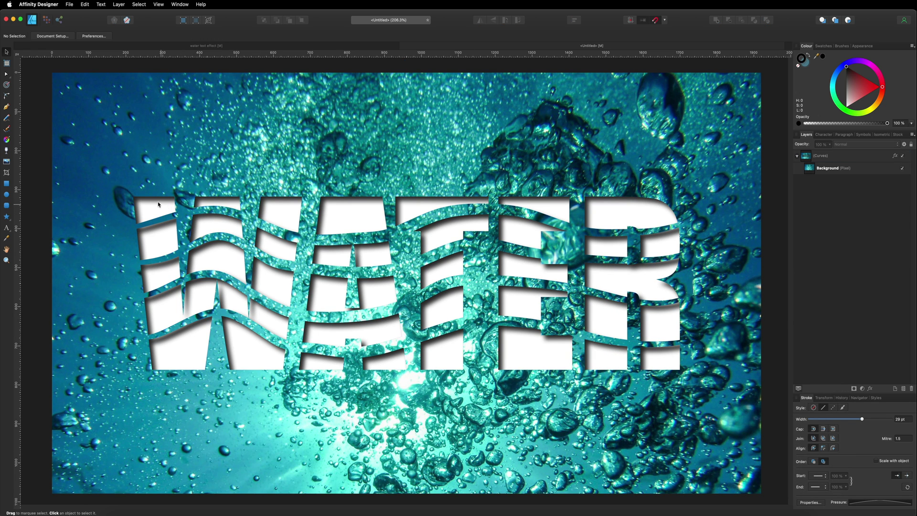
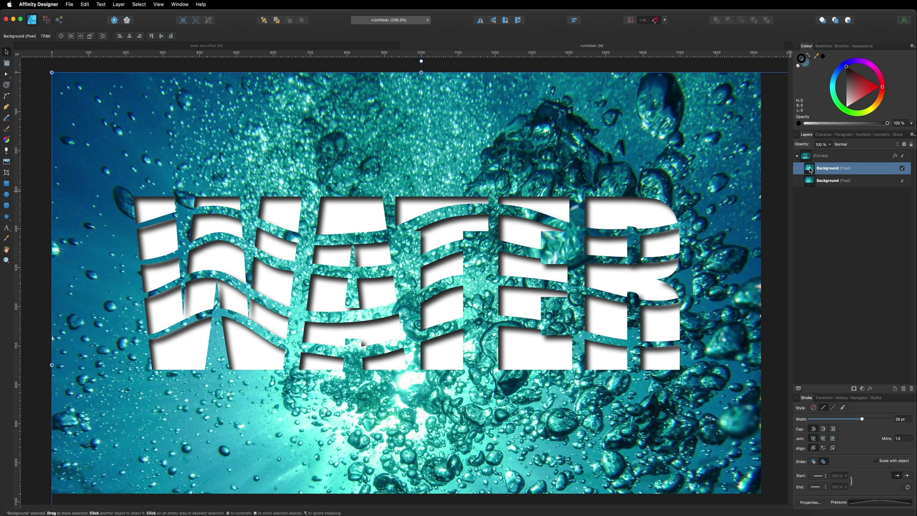
Duplicate the clipped Background layer and move the copy out of the Curves layer to directly beneath it.
{"action": "left_click_drag", "start_coordinate": [844, 170], "coordinate": [797, 153]}
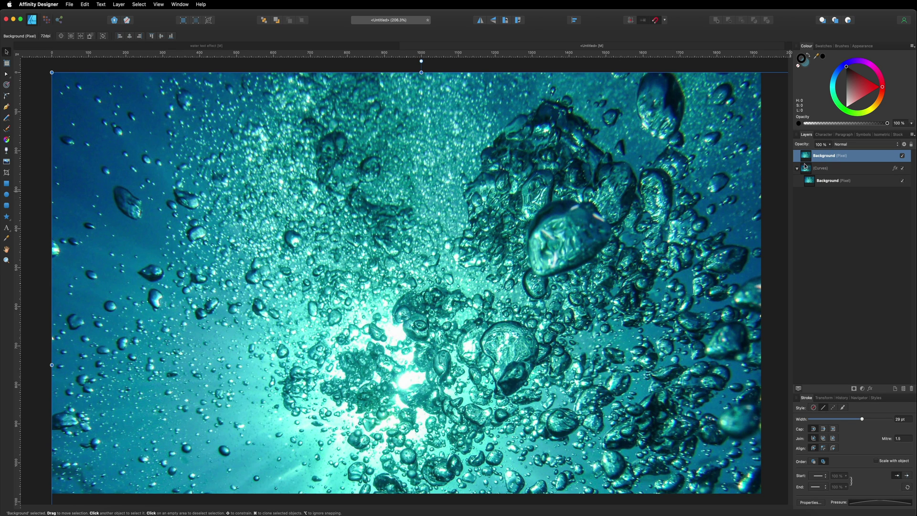
{"action": "left_click", "coordinate": [798, 168]}
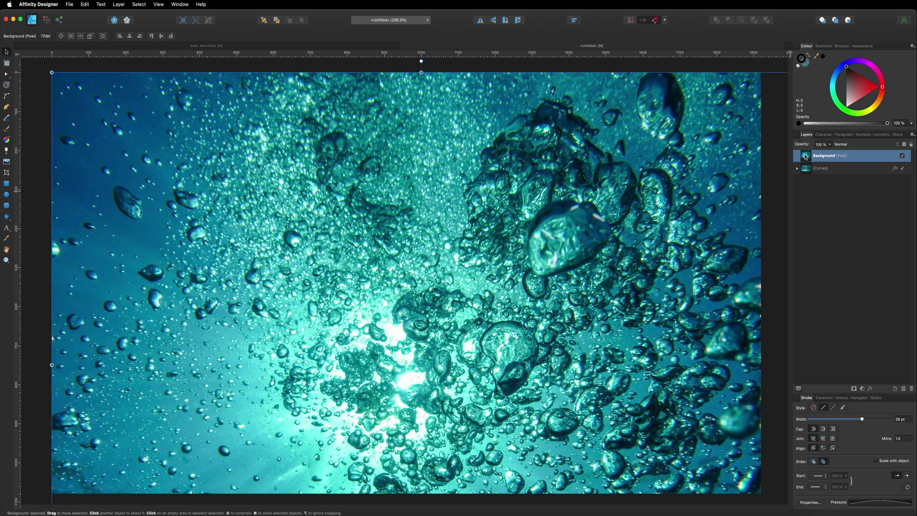
{"action": "left_click_drag", "start_coordinate": [803, 161], "coordinate": [798, 175]}
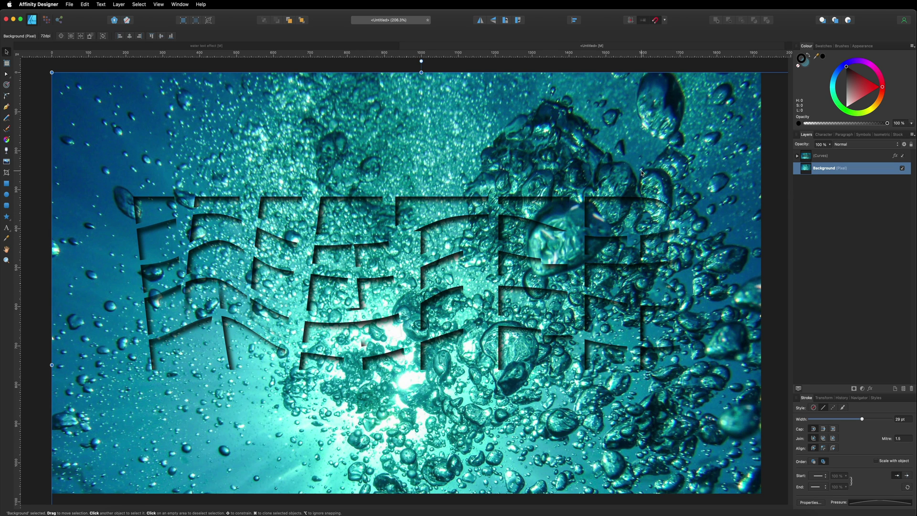
Scale the lower Background copy down around its centre to about 1600 px wide, keeping it behind all the letter cut-outs.
{"action": "key", "text": "super+1"}
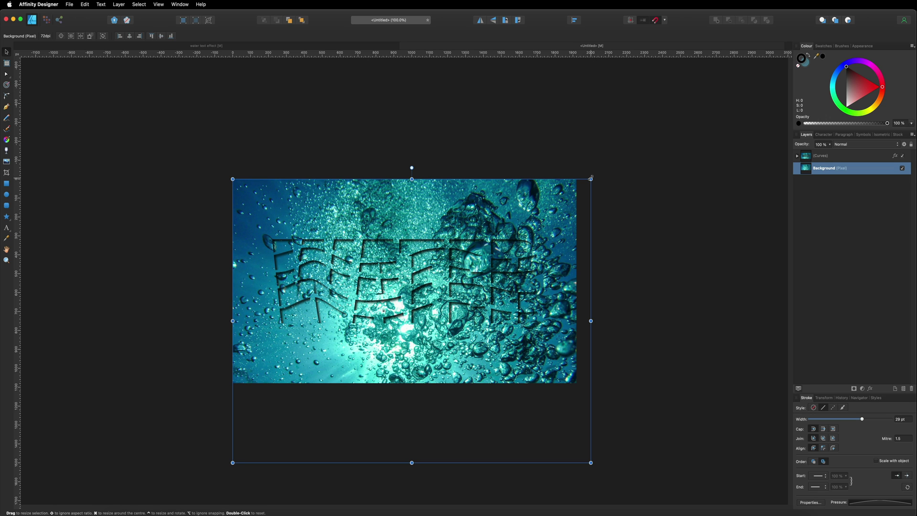
{"action": "left_click_drag", "start_coordinate": [587, 180], "coordinate": [550, 197]}
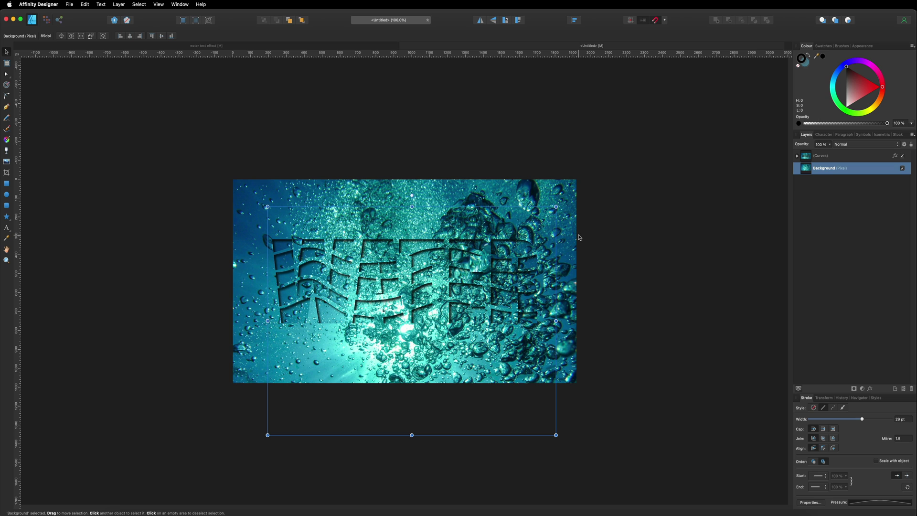
{"action": "key", "text": "super+0"}
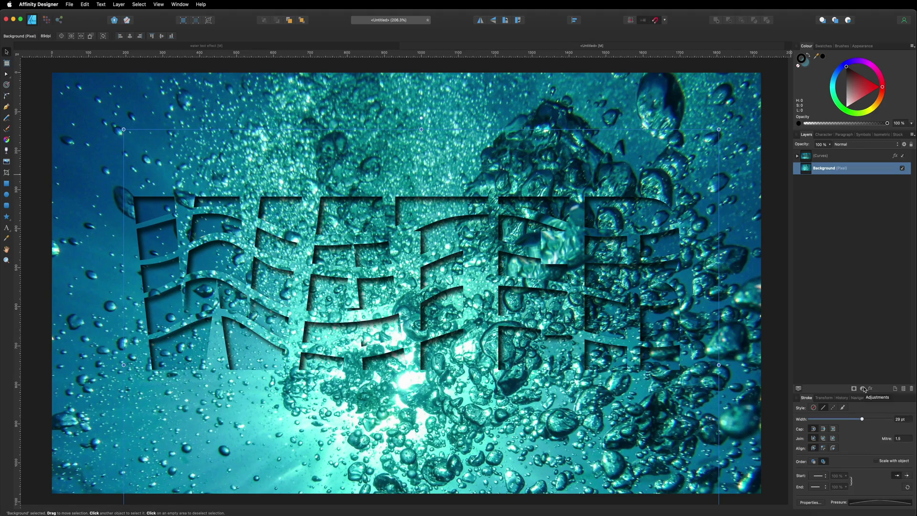
Add a Brightness / Contrast adjustment to the lower Background copy with brightness at about -57 %.
{"action": "left_click", "coordinate": [864, 389]}
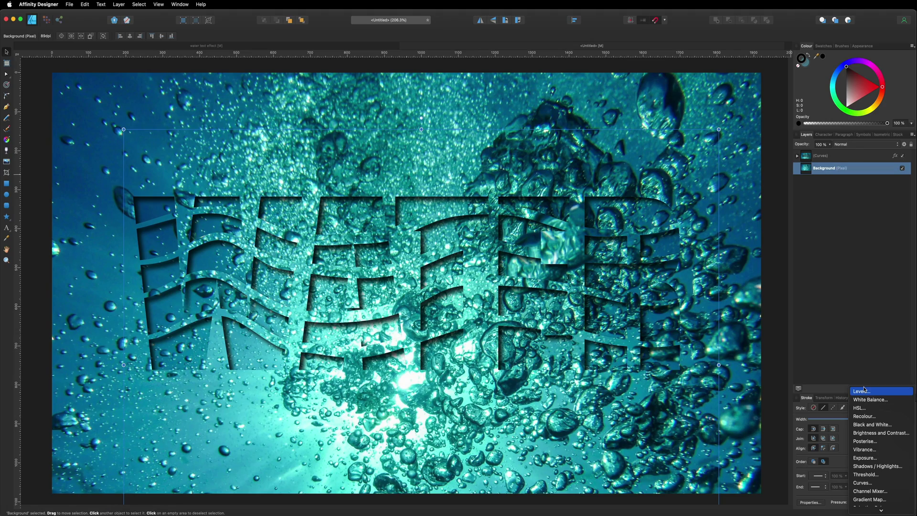
{"action": "left_click", "coordinate": [876, 433]}
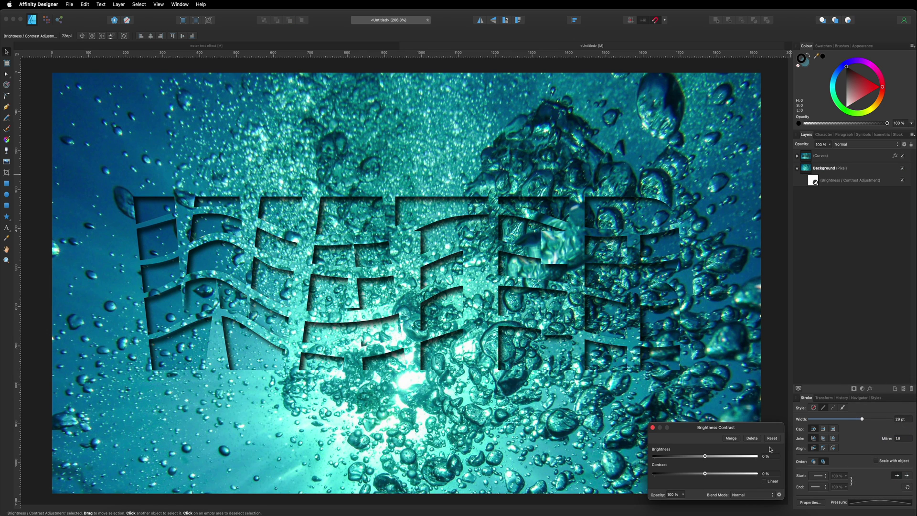
{"action": "left_click_drag", "start_coordinate": [705, 458], "coordinate": [677, 457]}
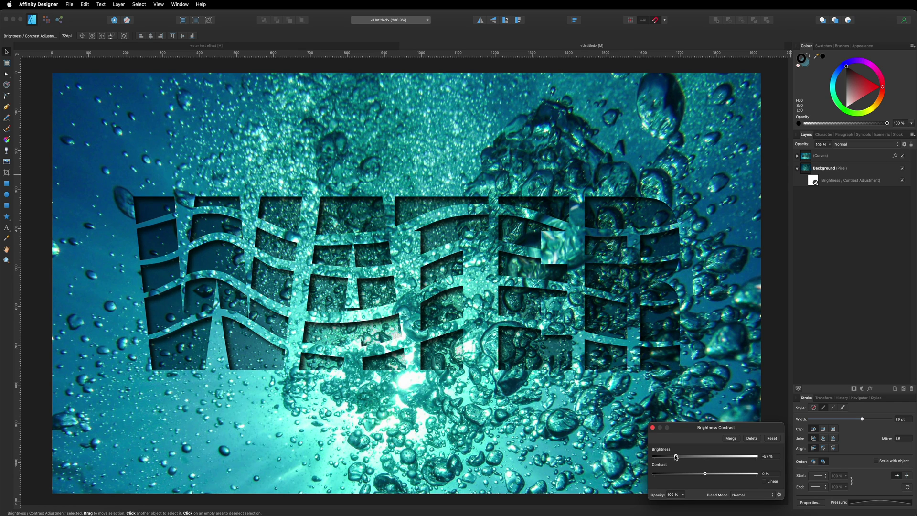
{"action": "left_click", "coordinate": [652, 428]}
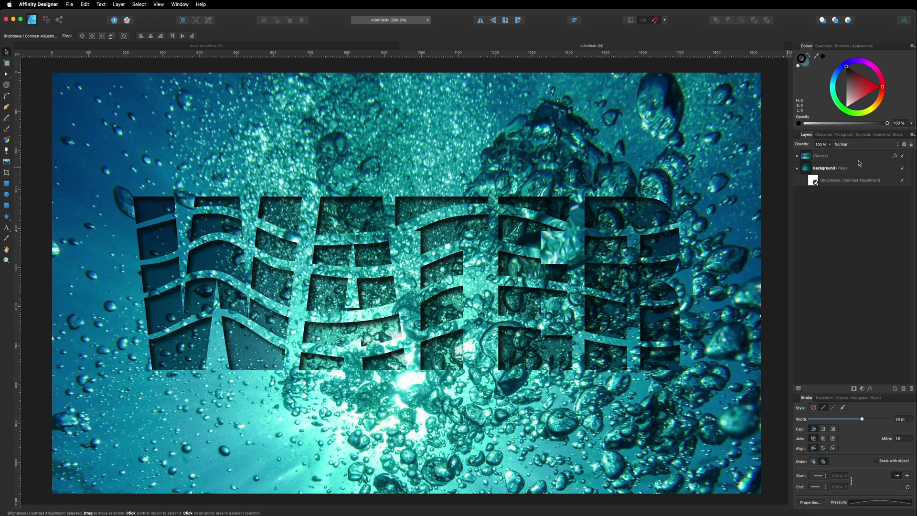
Set the Curves layer's Outer Shadow radius and offset to 20 px, slightly lower its opacity, and clear the selection.
{"action": "left_click", "coordinate": [895, 156]}
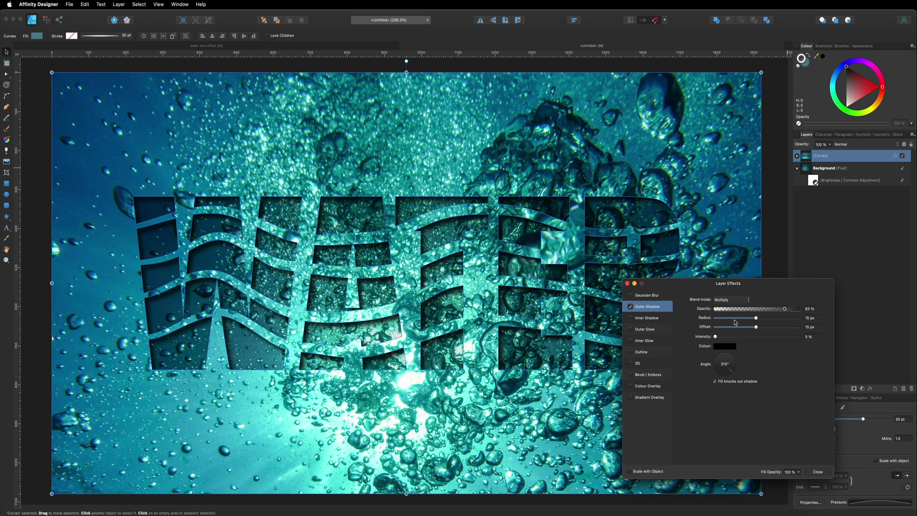
{"action": "mouse_move", "coordinate": [758, 319]}
{"action": "left_mouse_down"}
{"action": "mouse_move", "coordinate": [782, 330]}
{"action": "mouse_move", "coordinate": [765, 328]}
{"action": "left_mouse_up"}
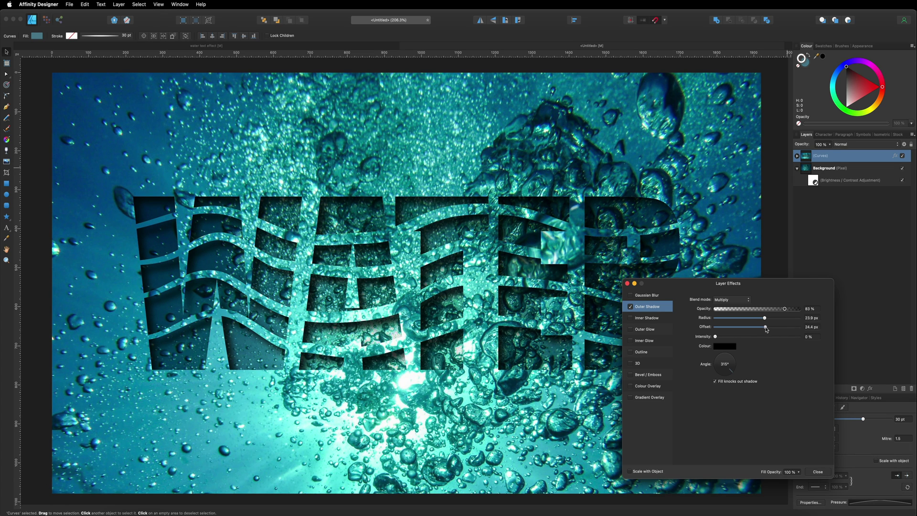
{"action": "left_click", "coordinate": [814, 318]}
{"action": "type", "text": "20"}
{"action": "key", "text": "Tab"}
{"action": "type", "text": "20"}
{"action": "key", "text": "Return"}
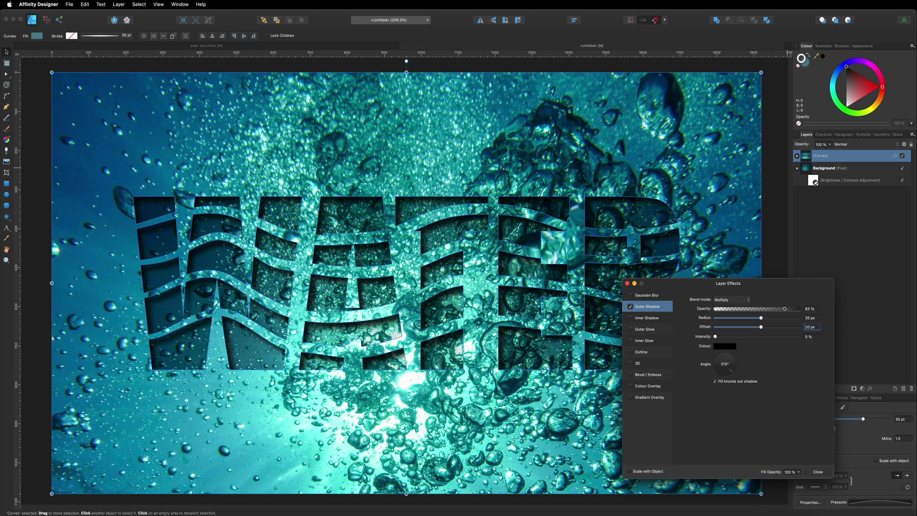
{"action": "mouse_move", "coordinate": [786, 311]}
{"action": "left_mouse_down"}
{"action": "mouse_move", "coordinate": [764, 310]}
{"action": "mouse_move", "coordinate": [783, 310]}
{"action": "left_mouse_up"}
{"action": "left_click", "coordinate": [818, 472]}
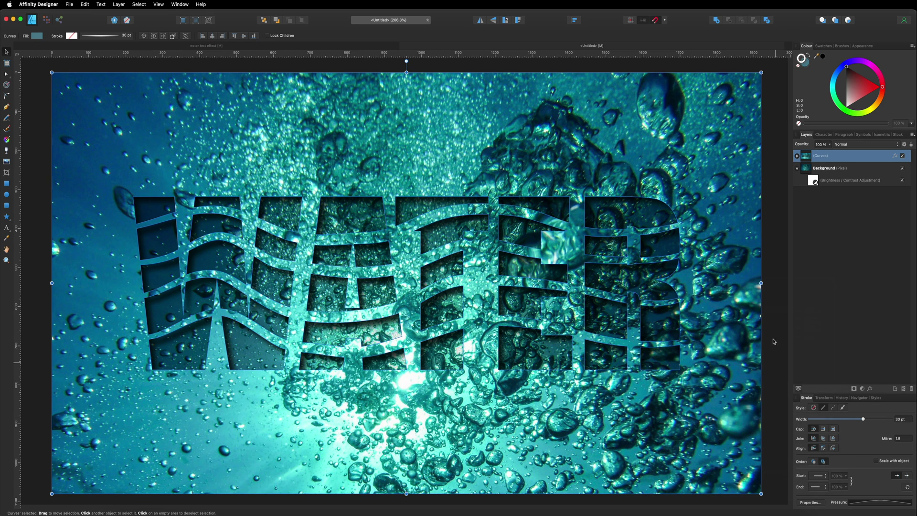
{"action": "left_click", "coordinate": [778, 301]}
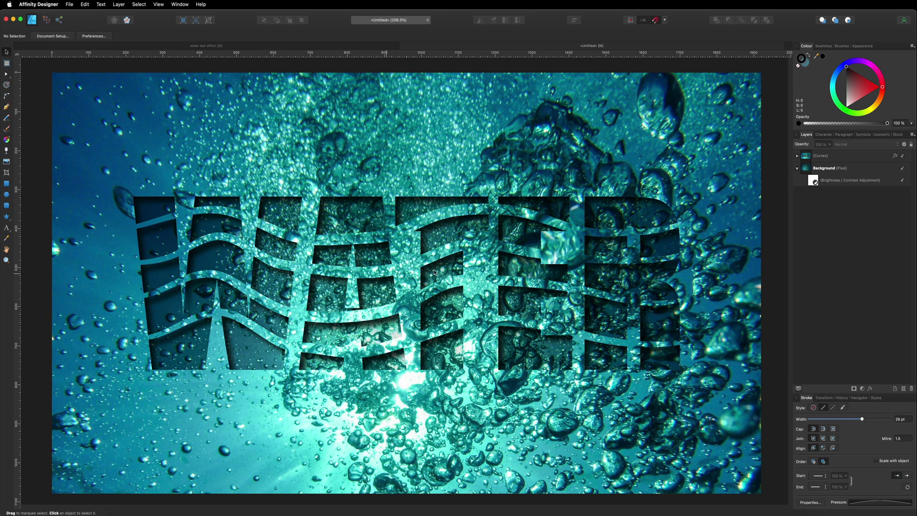
Give the Curves layer a white 3 pt stroke with its pressure profile reset to uniform, and clear the selection.
{"action": "left_click", "coordinate": [827, 157]}
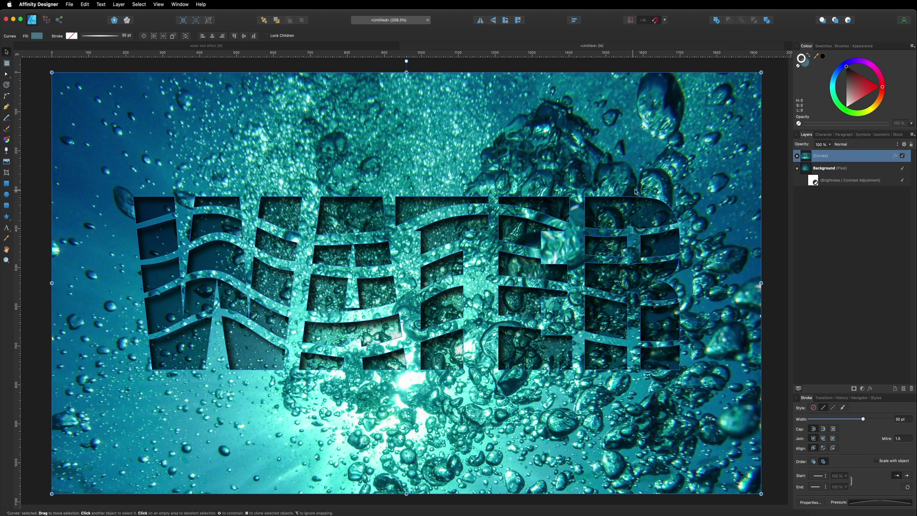
{"action": "left_click_drag", "start_coordinate": [847, 79], "coordinate": [847, 106]}
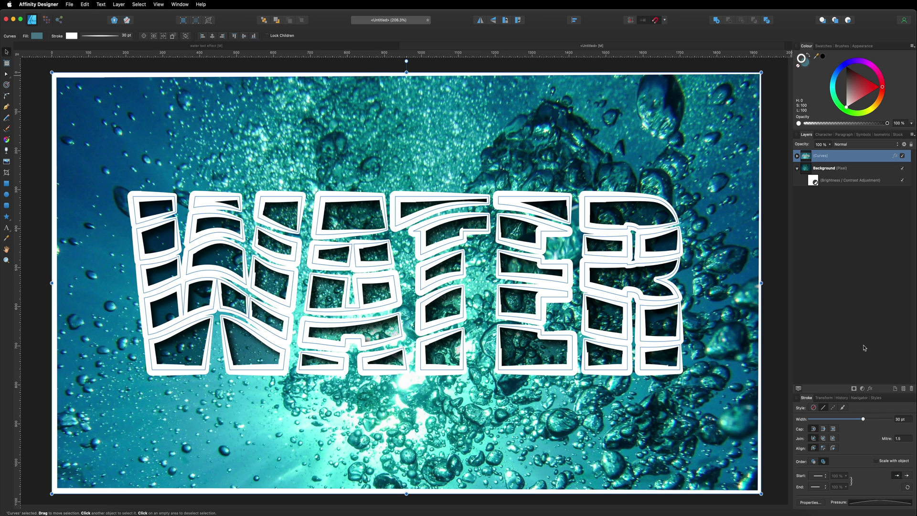
{"action": "left_click", "coordinate": [875, 505]}
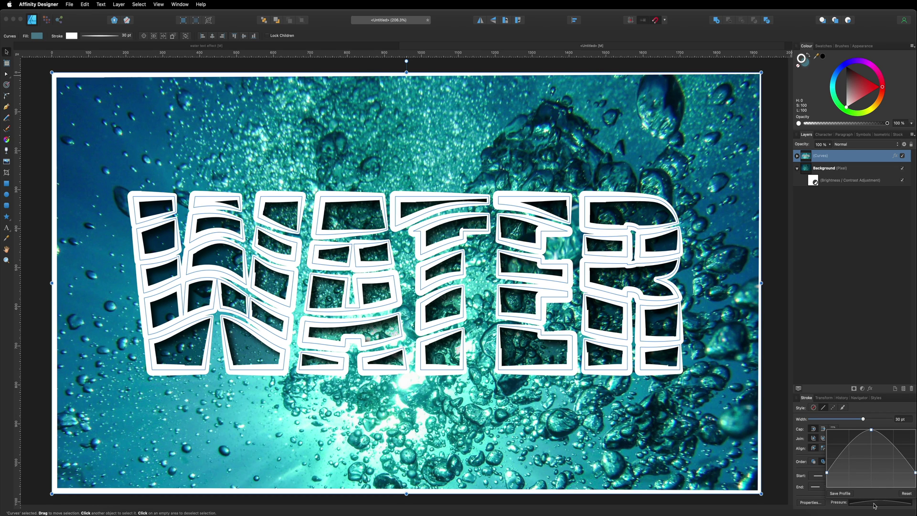
{"action": "left_click", "coordinate": [907, 495]}
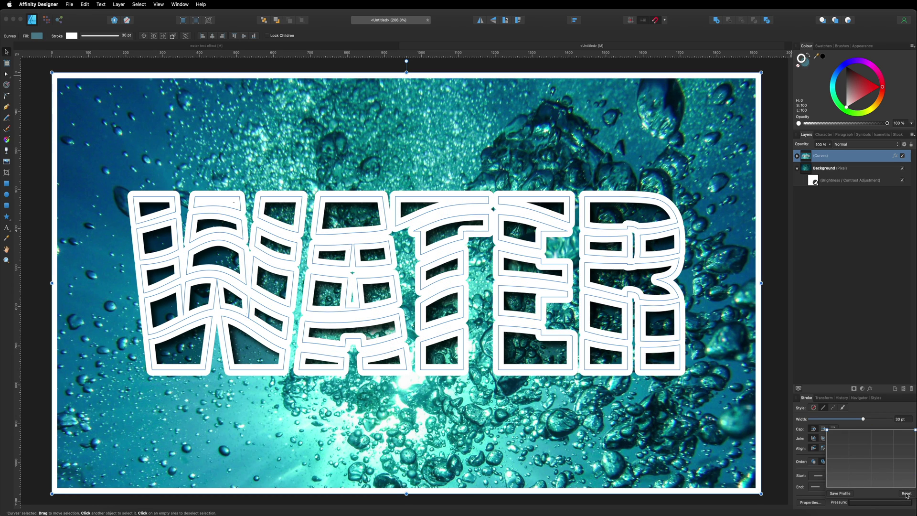
{"action": "left_click_drag", "start_coordinate": [863, 419], "coordinate": [831, 420]}
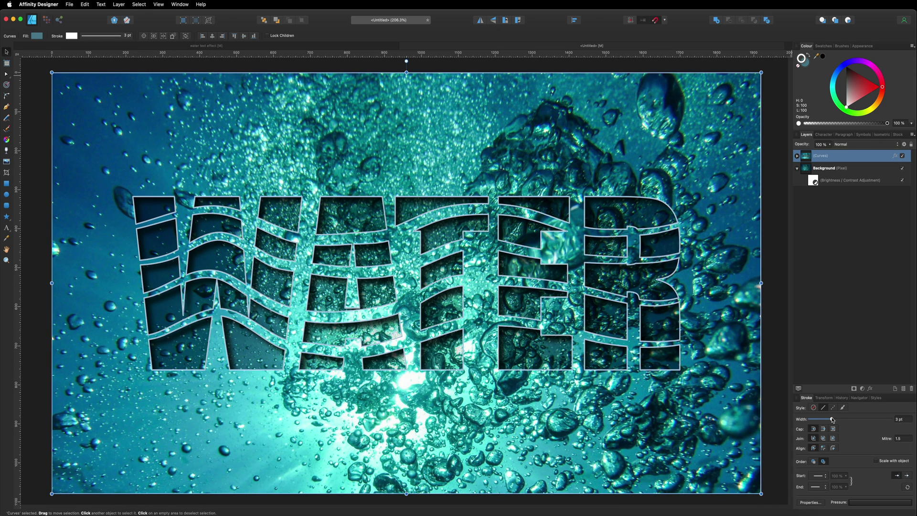
{"action": "left_click", "coordinate": [779, 317]}
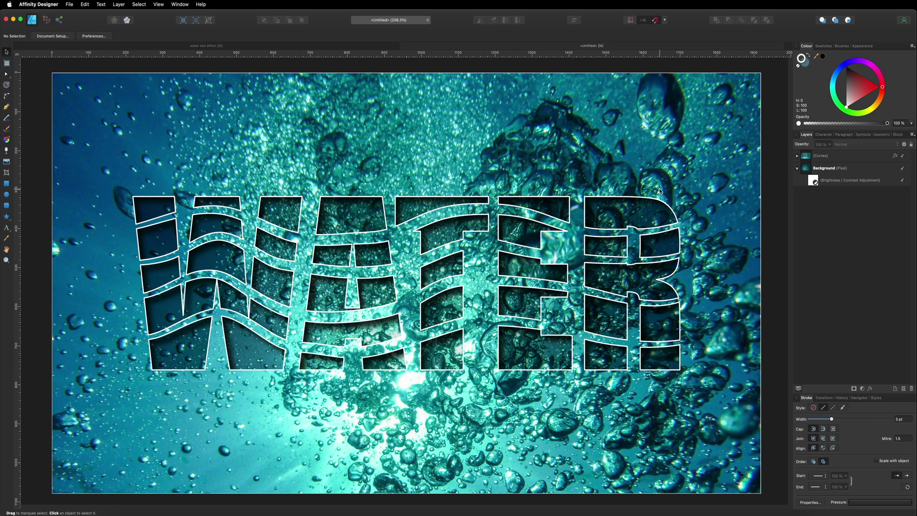
Add a second stroke to the Curves layer above the white one and colour it dark blue (about H 227, S 59, L 32).
{"action": "left_click", "coordinate": [868, 47]}
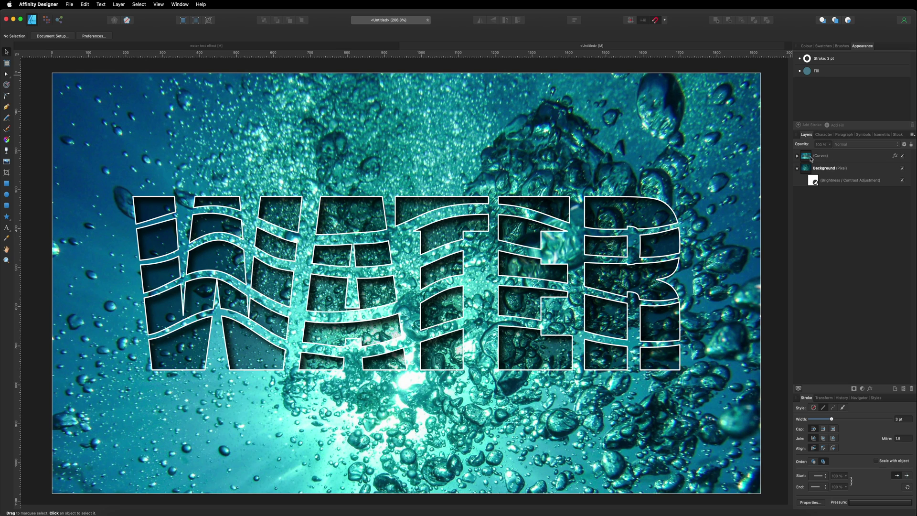
{"action": "left_click", "coordinate": [826, 158]}
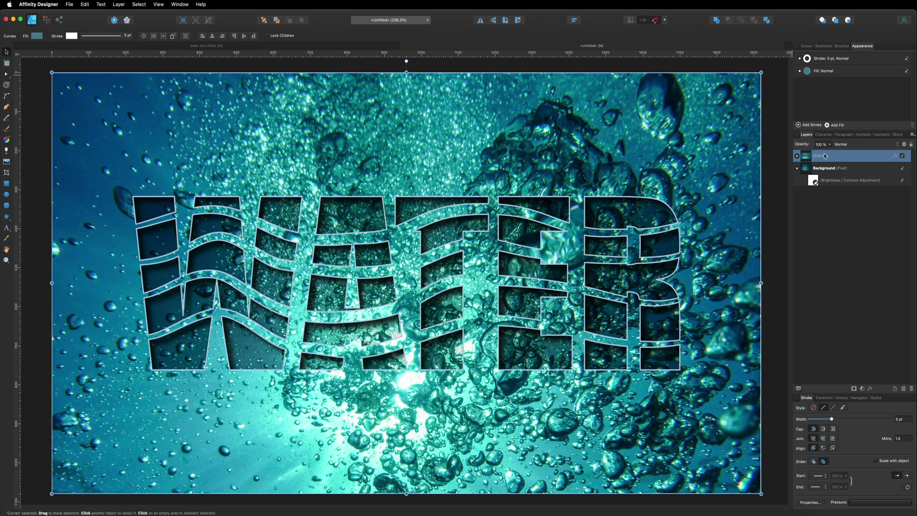
{"action": "left_click", "coordinate": [800, 125]}
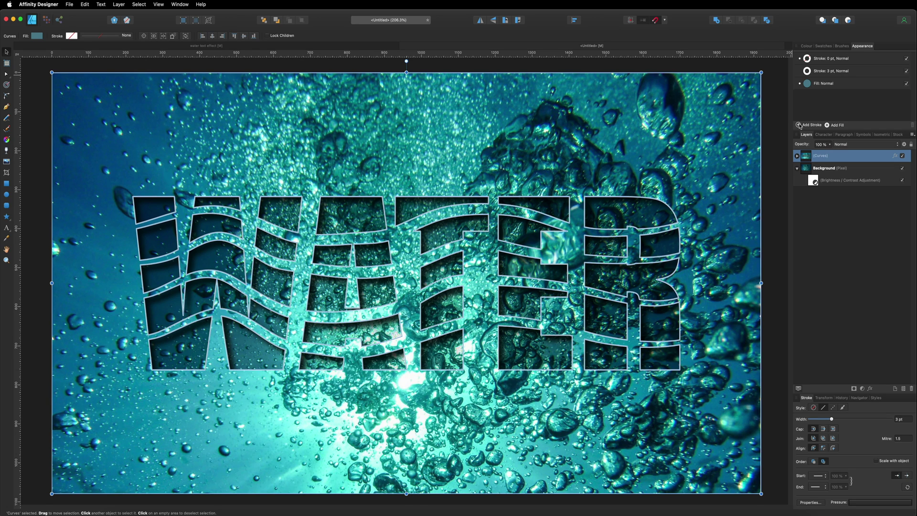
{"action": "left_click", "coordinate": [807, 59]}
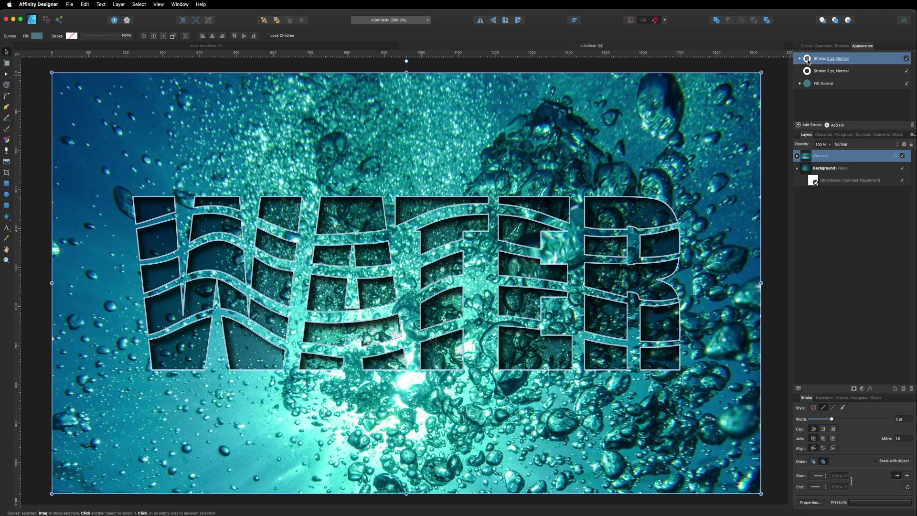
{"action": "left_click", "coordinate": [809, 59]}
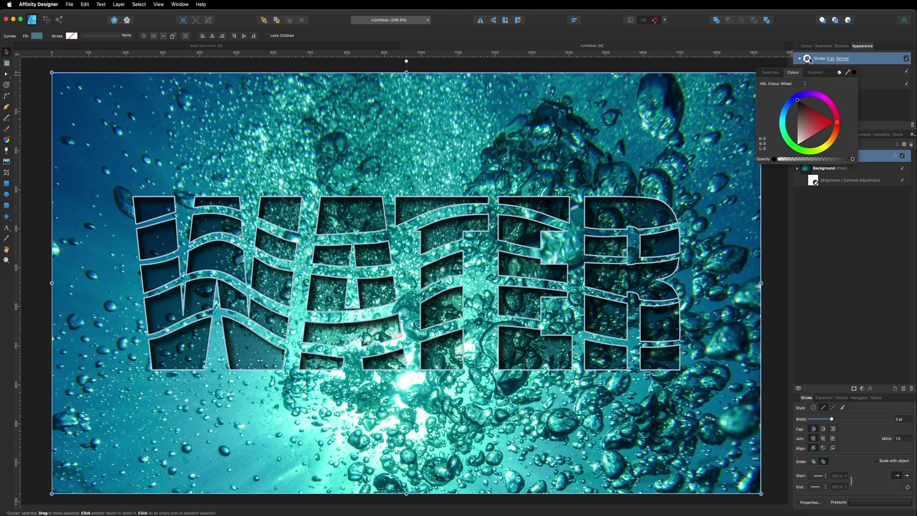
{"action": "left_click", "coordinate": [791, 101]}
{"action": "left_click", "coordinate": [807, 125]}
{"action": "left_click_drag", "start_coordinate": [806, 127], "coordinate": [804, 128]}
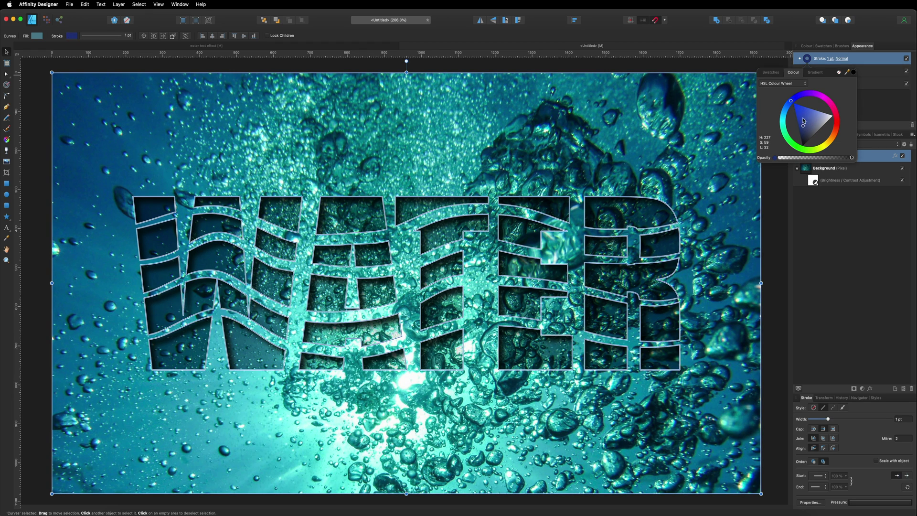
{"action": "left_click", "coordinate": [814, 58]}
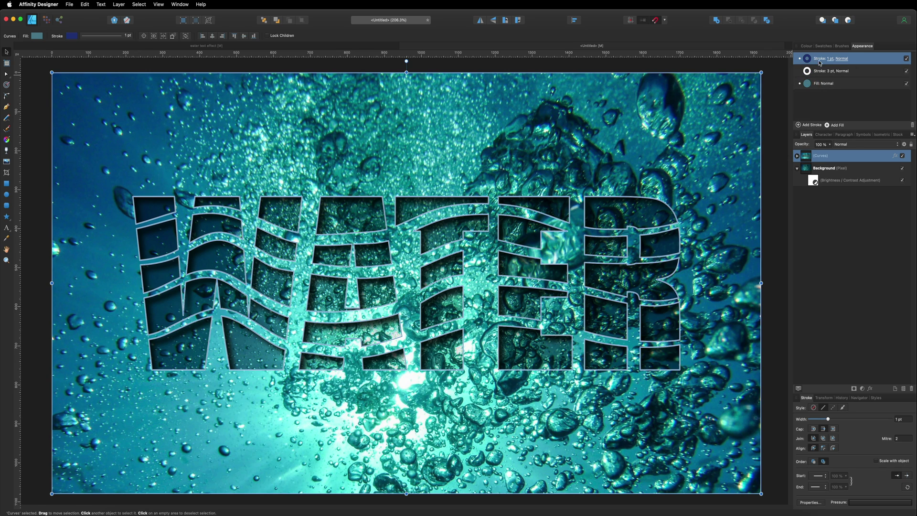
Set the dark blue stroke's width to 3 pt, align it to the inside of the curves, and clear the selection.
{"action": "left_click", "coordinate": [831, 59]}
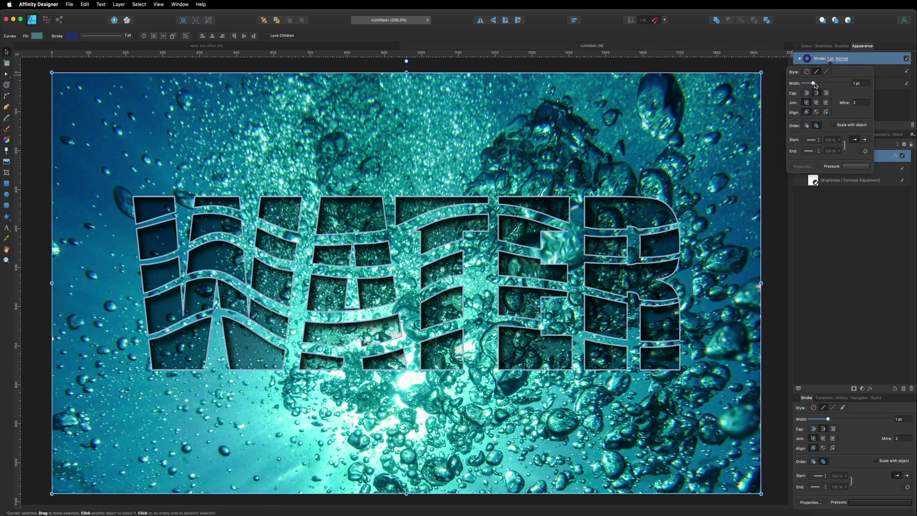
{"action": "left_click_drag", "start_coordinate": [816, 85], "coordinate": [817, 85]}
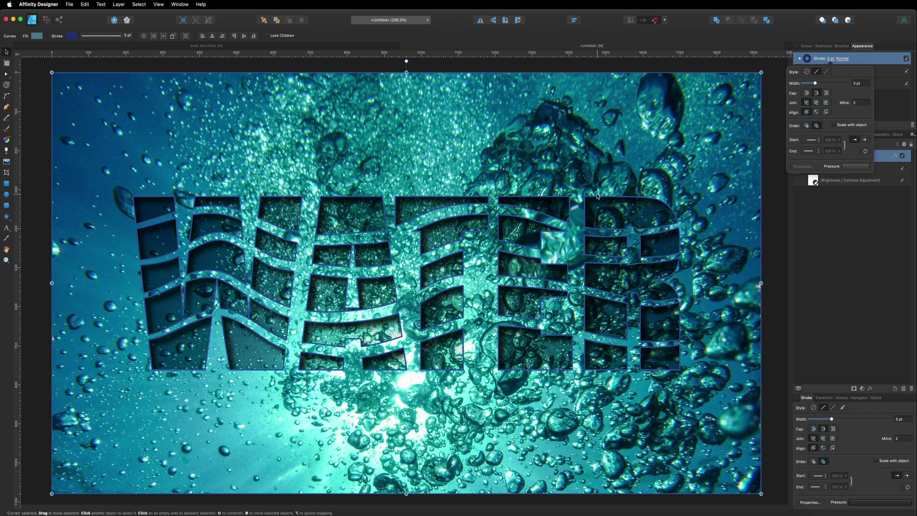
{"action": "left_click", "coordinate": [817, 114]}
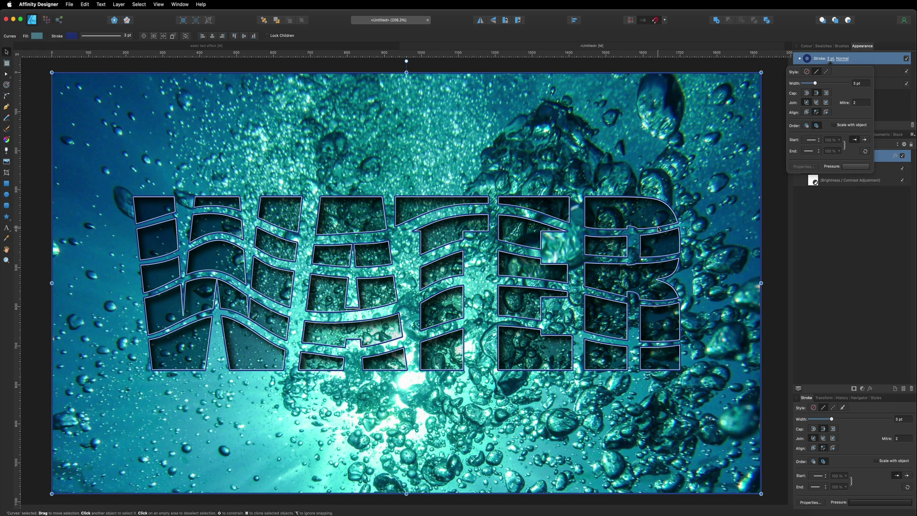
{"action": "left_click", "coordinate": [887, 106]}
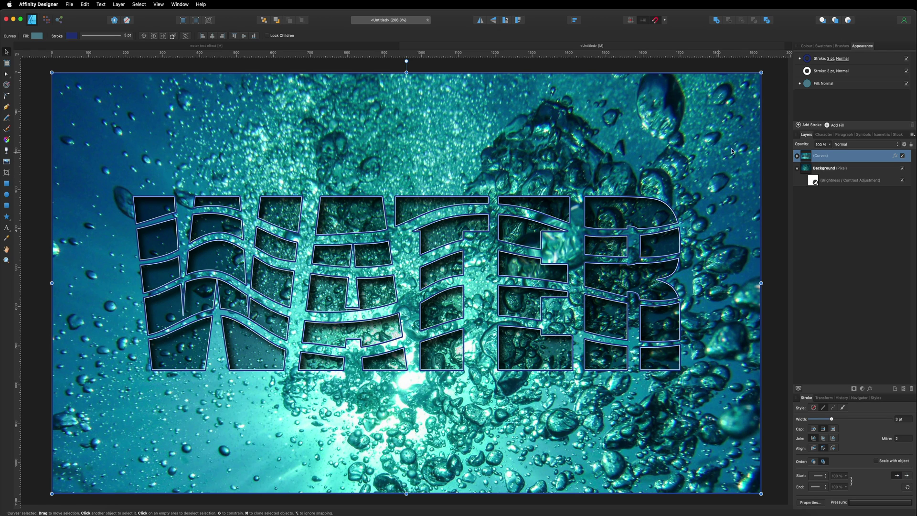
{"action": "left_click", "coordinate": [782, 75]}
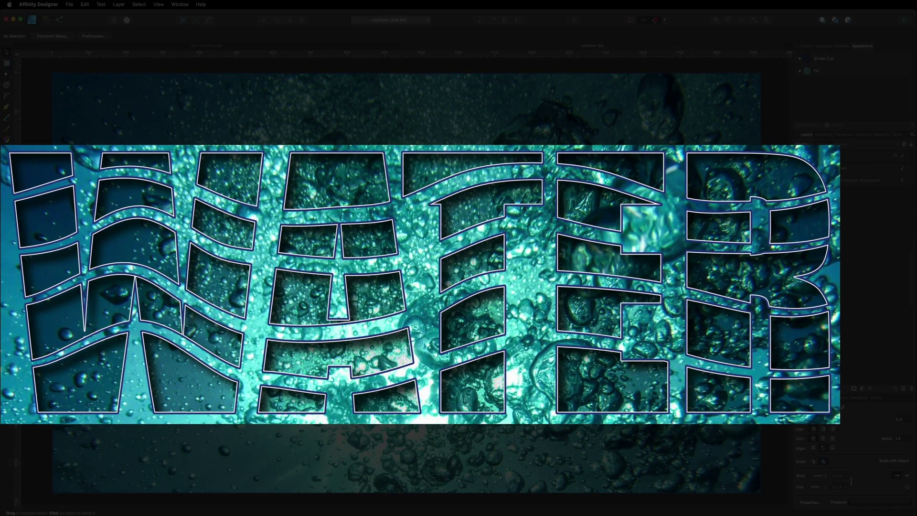
Darken the lower Background copy further by reducing the brightness of its Brightness / Contrast adjustment.
{"action": "double_click", "coordinate": [865, 180]}
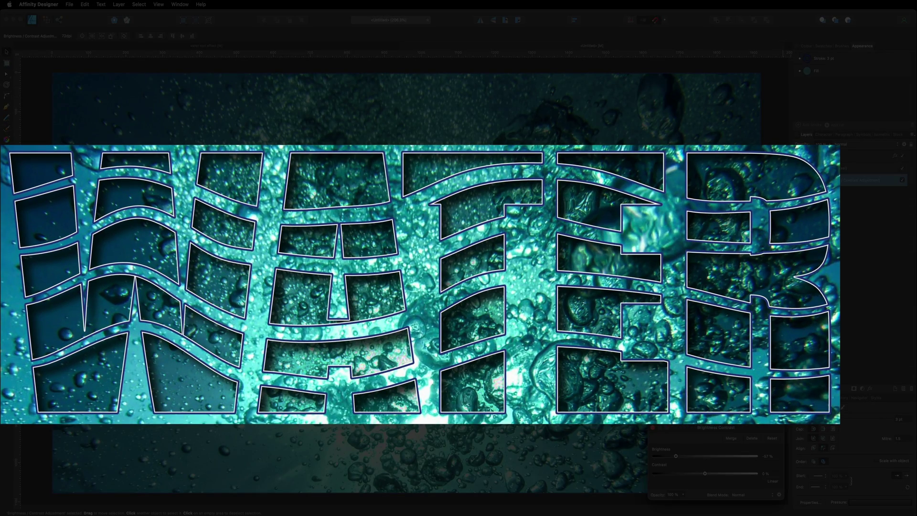
{"action": "left_click_drag", "start_coordinate": [672, 458], "coordinate": [660, 457]}
{"action": "left_click", "coordinate": [653, 428]}
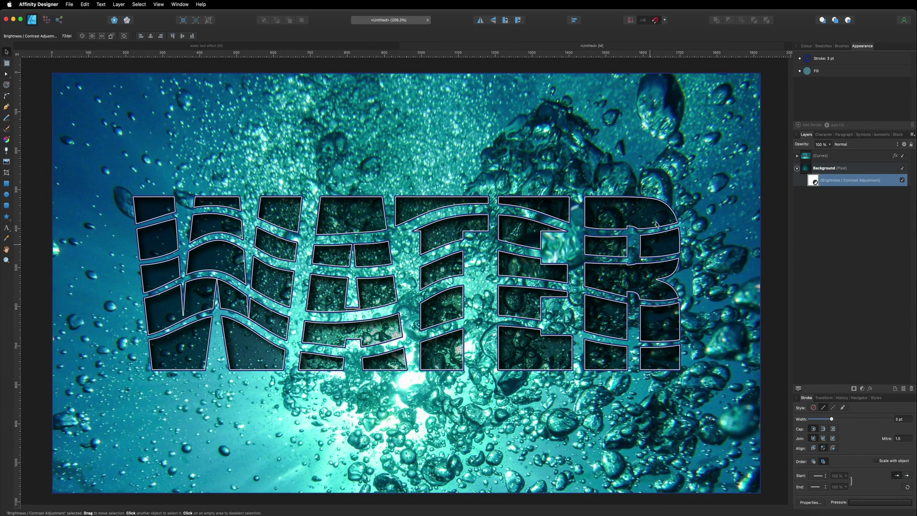
Switch off both the dark blue and the white stroke of the Curves layer, and clear the selection.
{"action": "left_click", "coordinate": [825, 157]}
{"action": "left_click", "coordinate": [907, 59]}
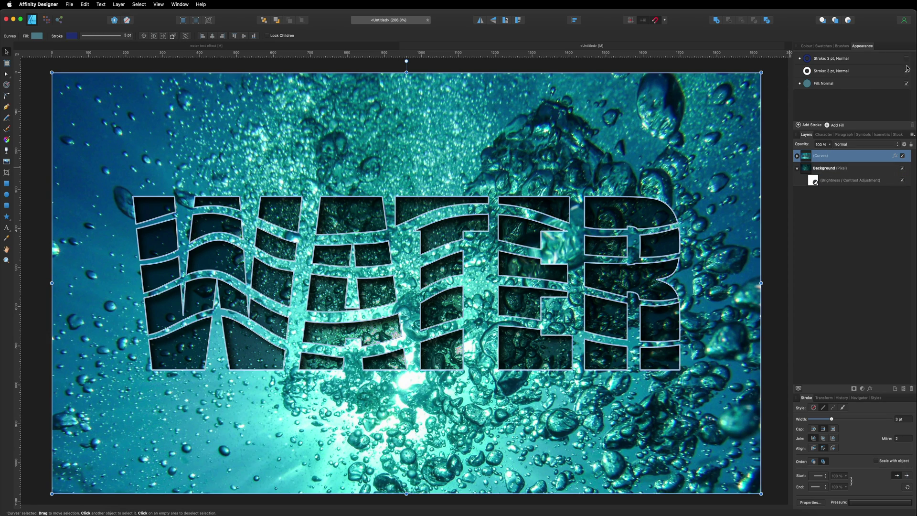
{"action": "left_click", "coordinate": [907, 71]}
{"action": "left_click", "coordinate": [773, 71]}
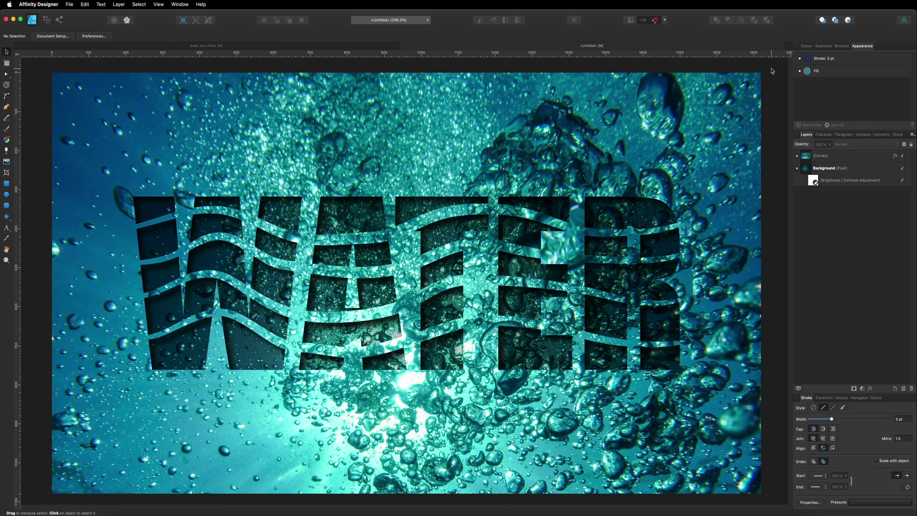